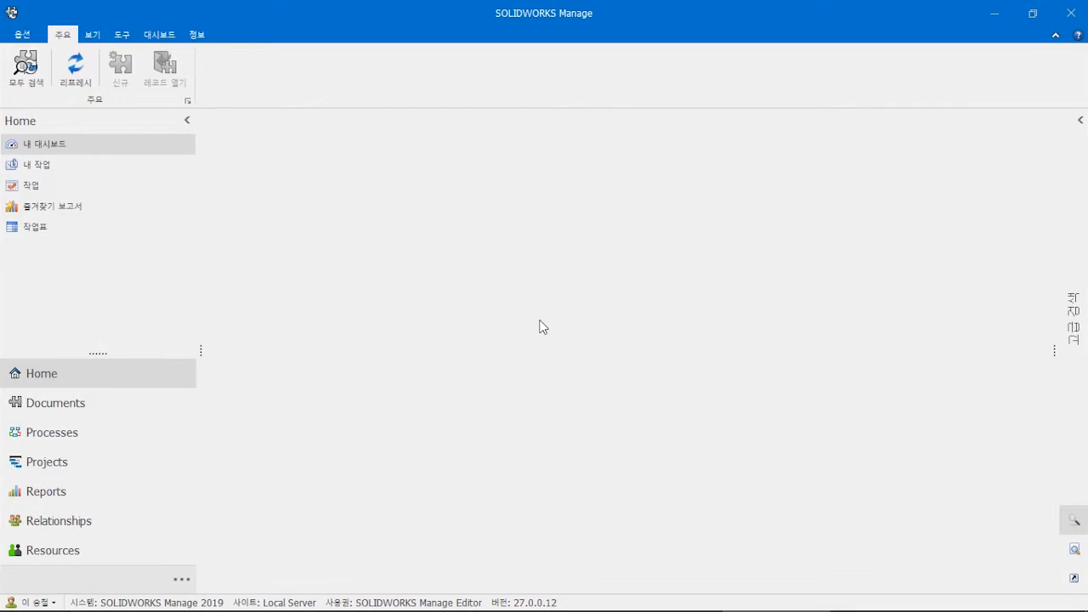
pyautogui.click(75, 464)
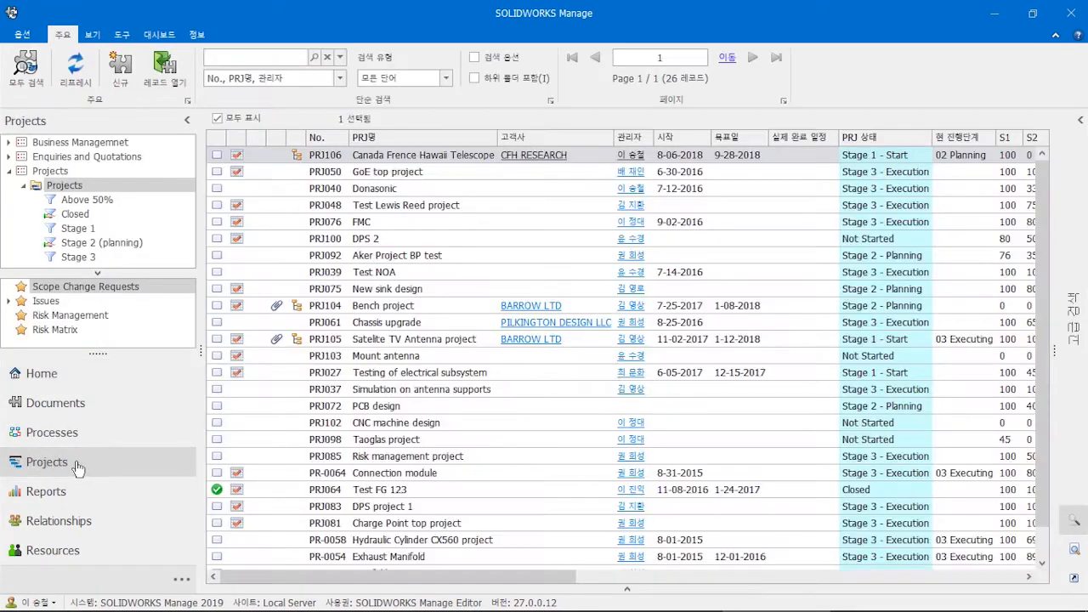
pyautogui.click(407, 207)
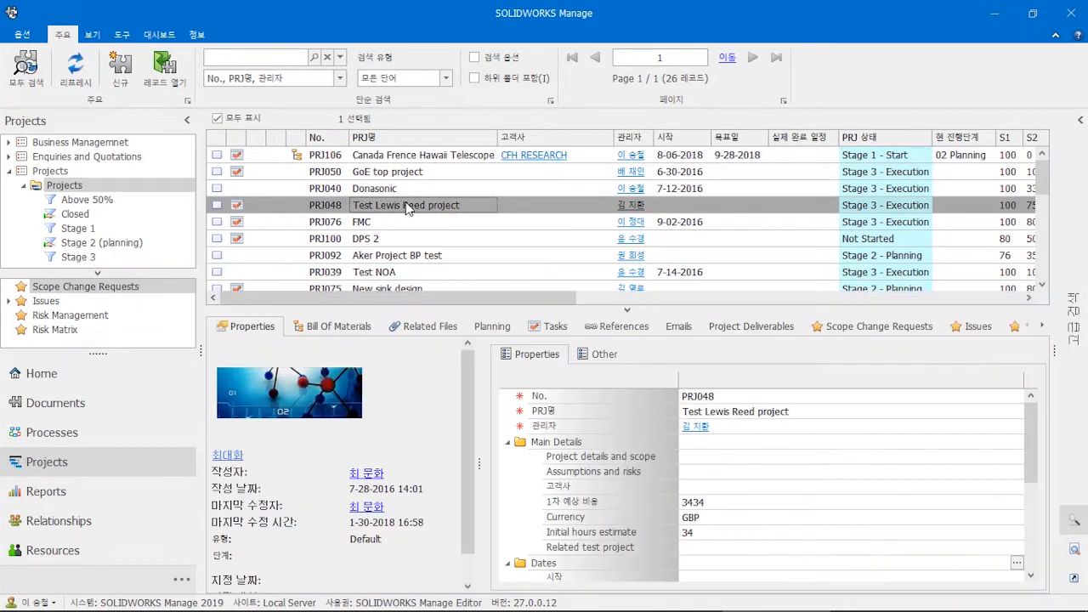
pyautogui.scroll(-2, 407, 206)
pyautogui.click(407, 207)
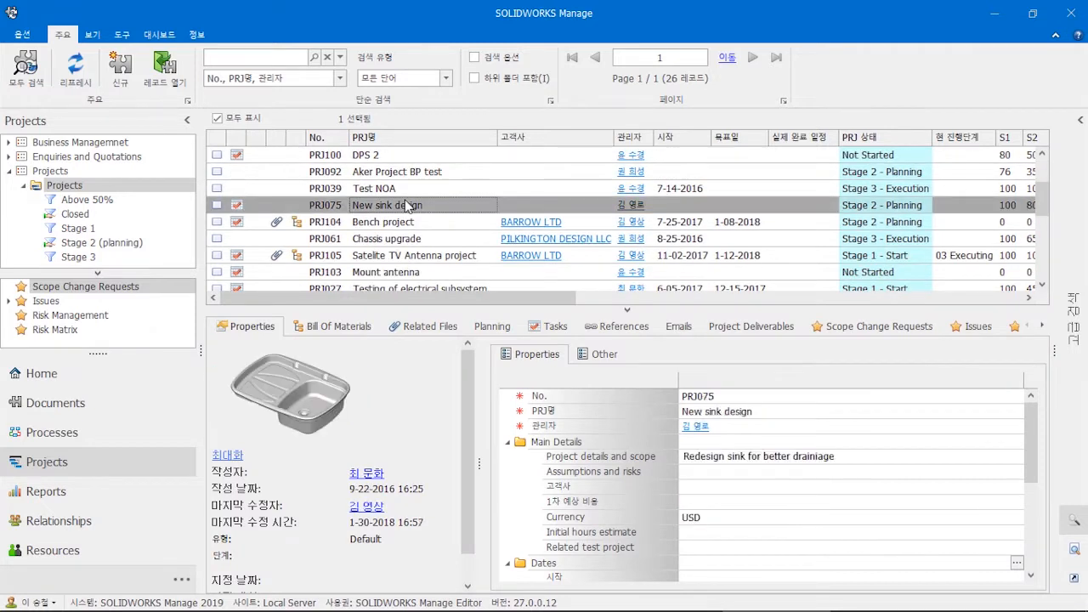
pyautogui.scroll(-2, 407, 206)
pyautogui.click(407, 207)
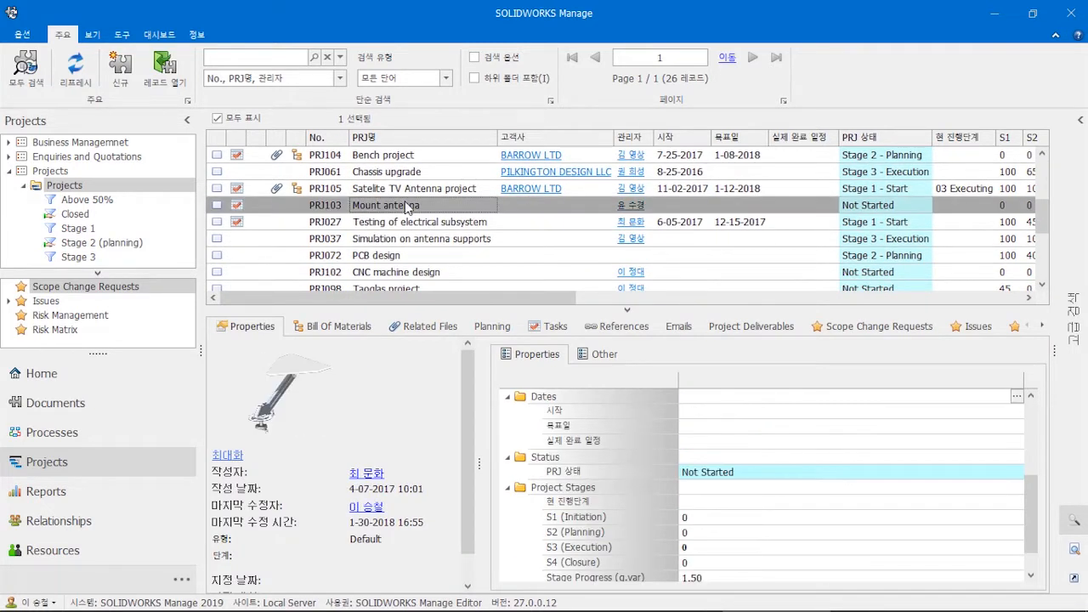
pyautogui.scroll(-3, 407, 206)
pyautogui.click(407, 206)
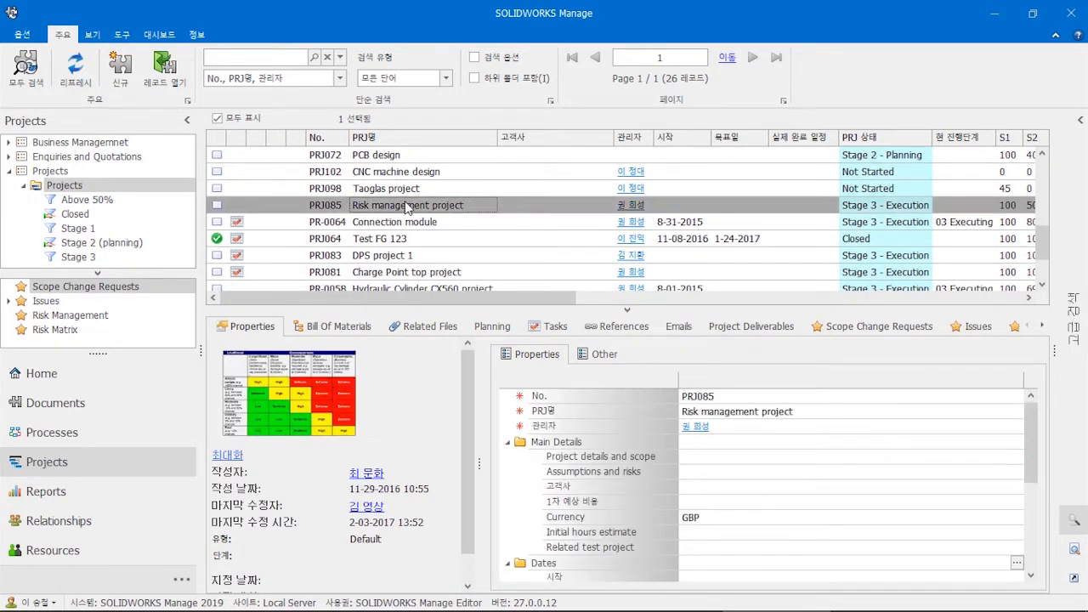
pyautogui.scroll(-2, 407, 207)
pyautogui.click(407, 206)
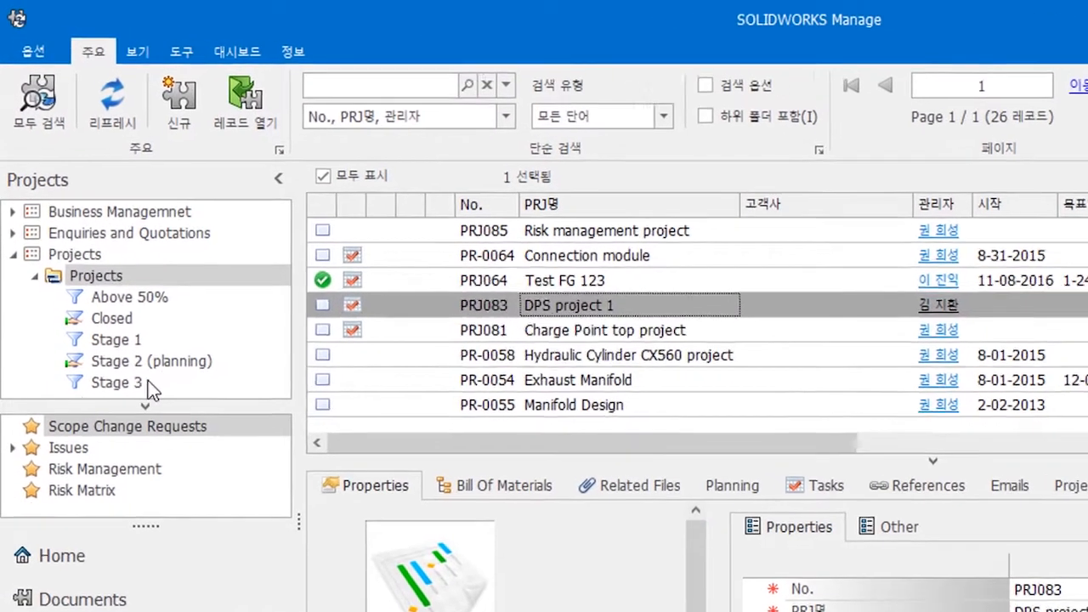
# - Filter projects by Stage 3, Stage 2, then Stage 1, and show PRJ106's details
pyautogui.click(88, 255)
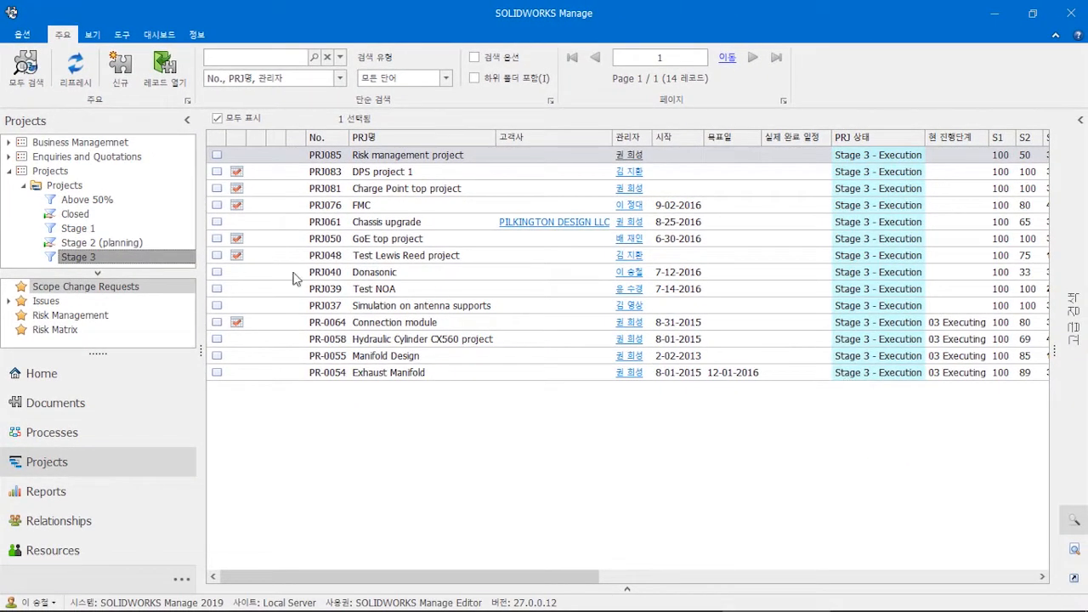
pyautogui.click(119, 243)
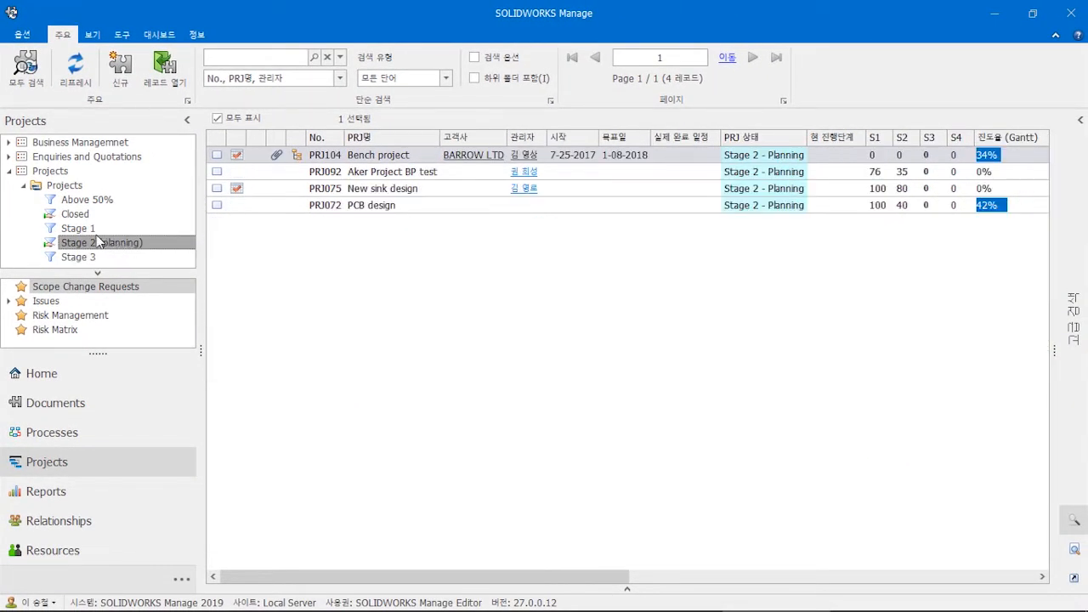
pyautogui.click(84, 229)
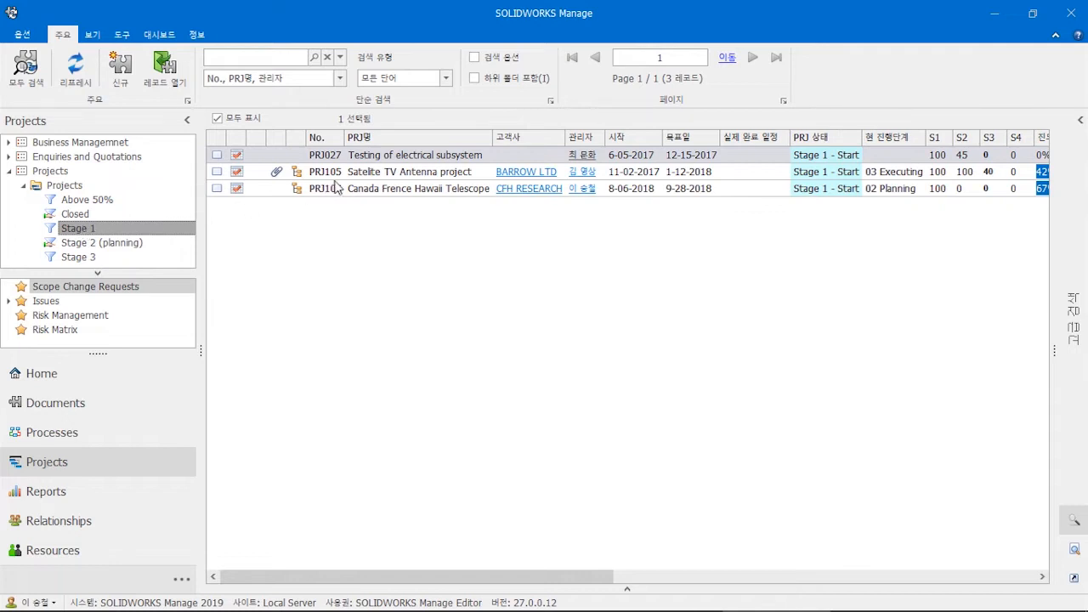
pyautogui.click(349, 190)
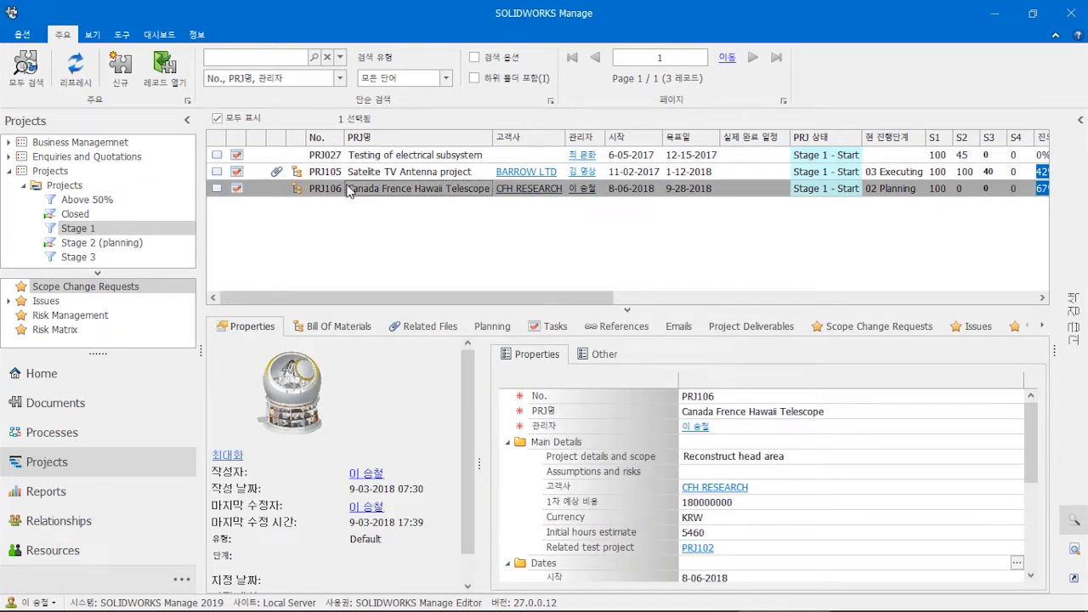
# - Open PRJ106 Canada Frence Hawaii Telescope in its own window and review its Properties grid
pyautogui.doubleClick(346, 190)
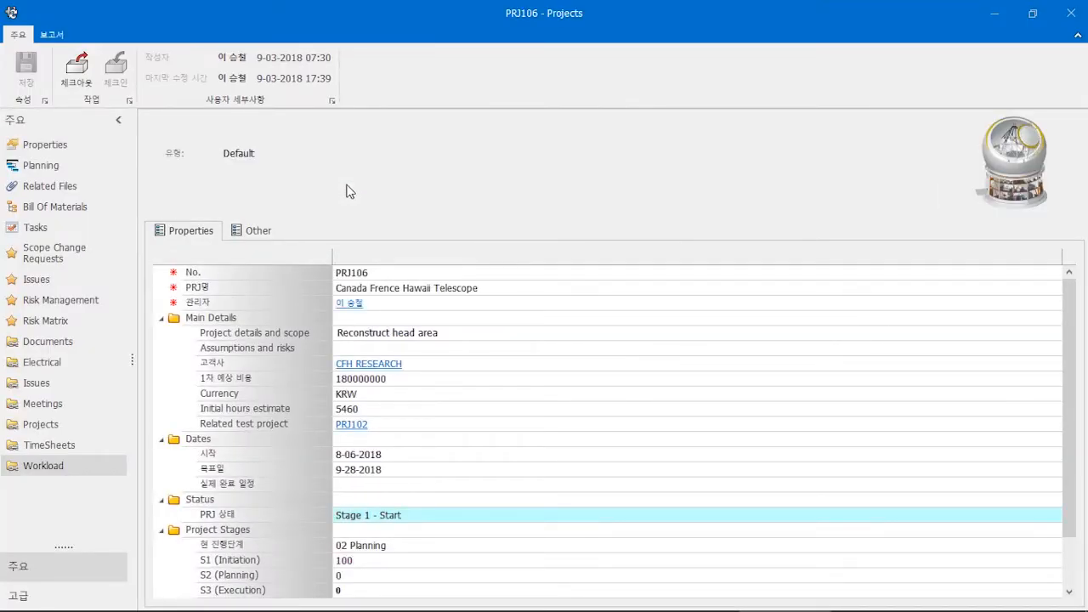
pyautogui.scroll(-4, 366, 350)
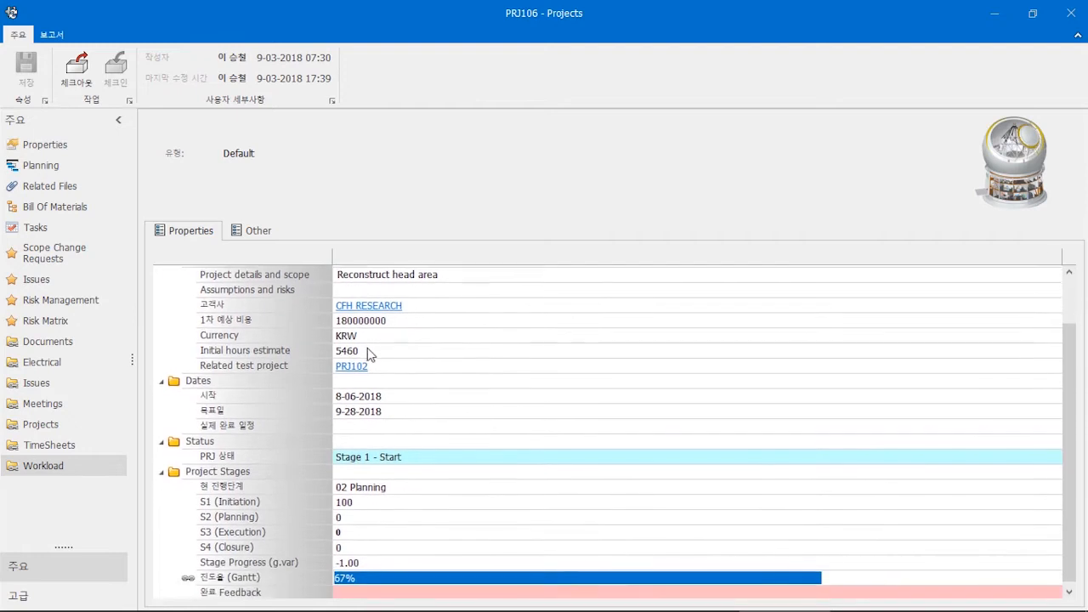
pyautogui.scroll(4, 367, 348)
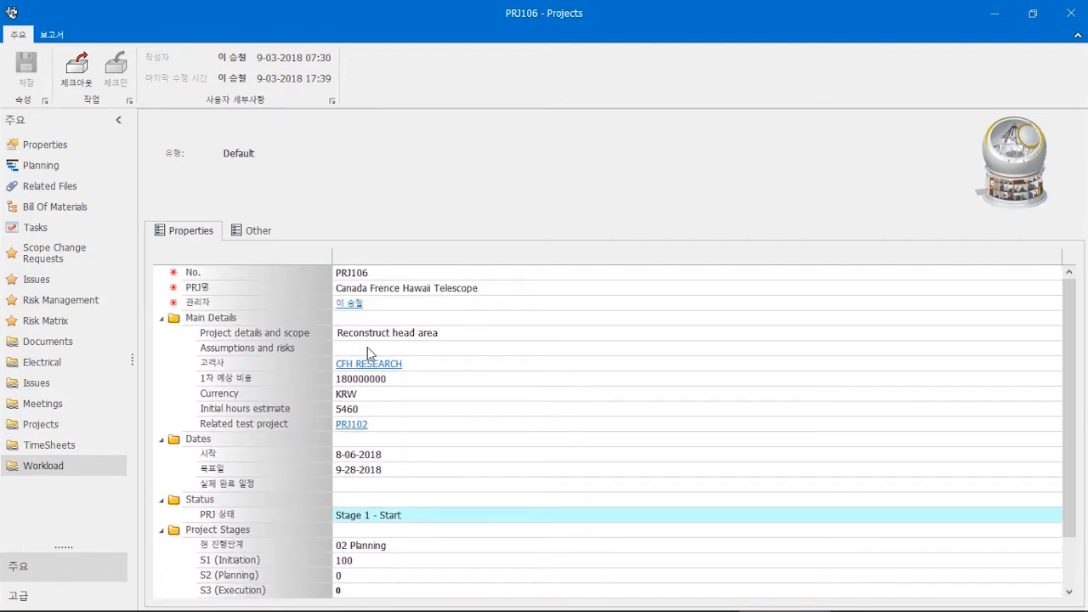
# - In PRJ106's Planning, review Manufacturing's tasks and resources, then list the Design stage's tasks
pyautogui.click(42, 167)
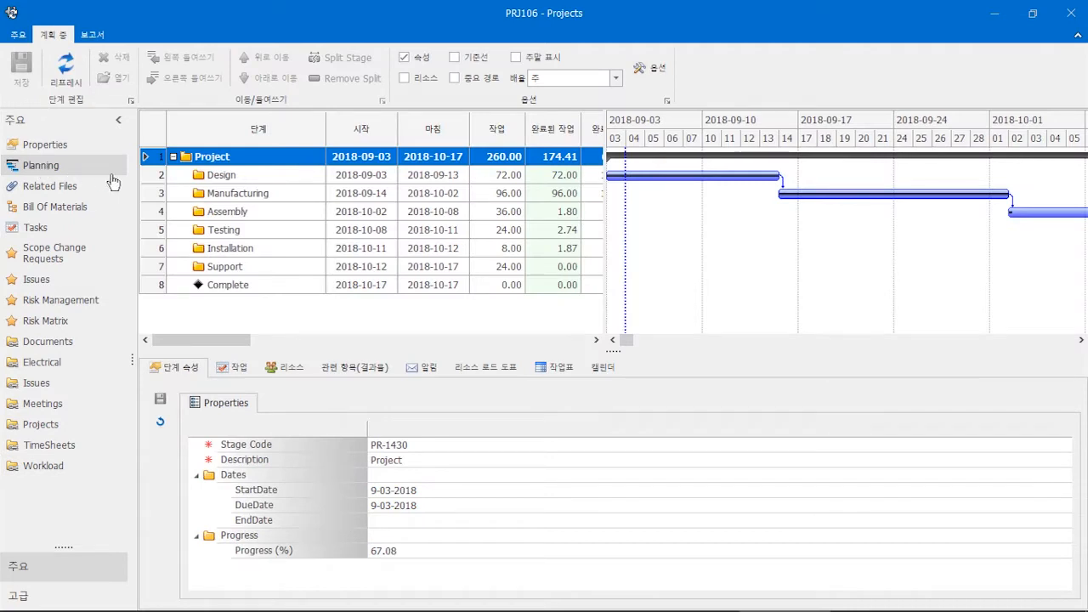
pyautogui.click(234, 195)
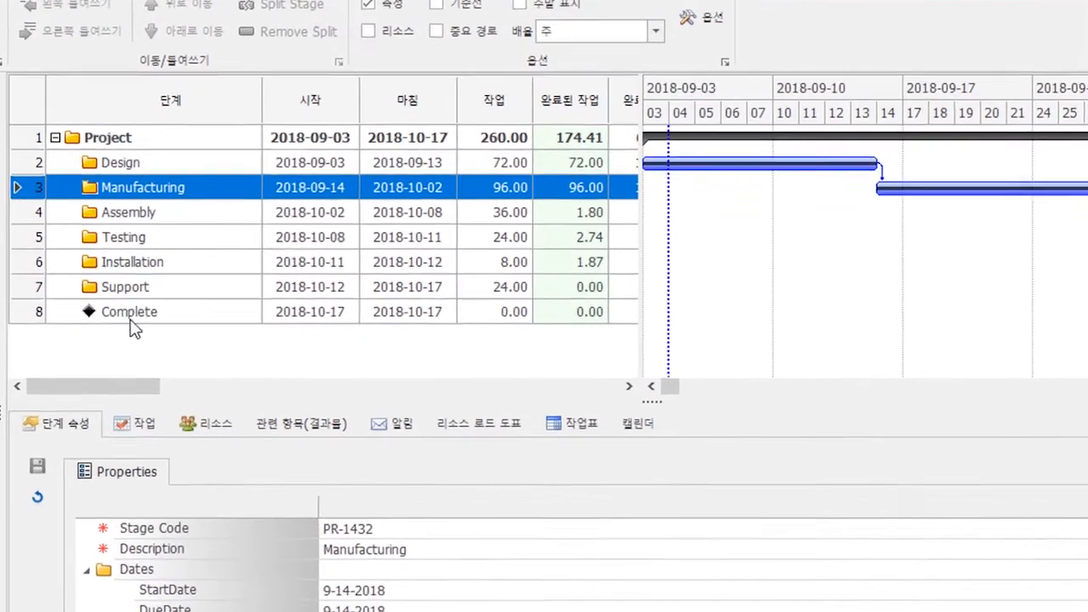
pyautogui.click(223, 377)
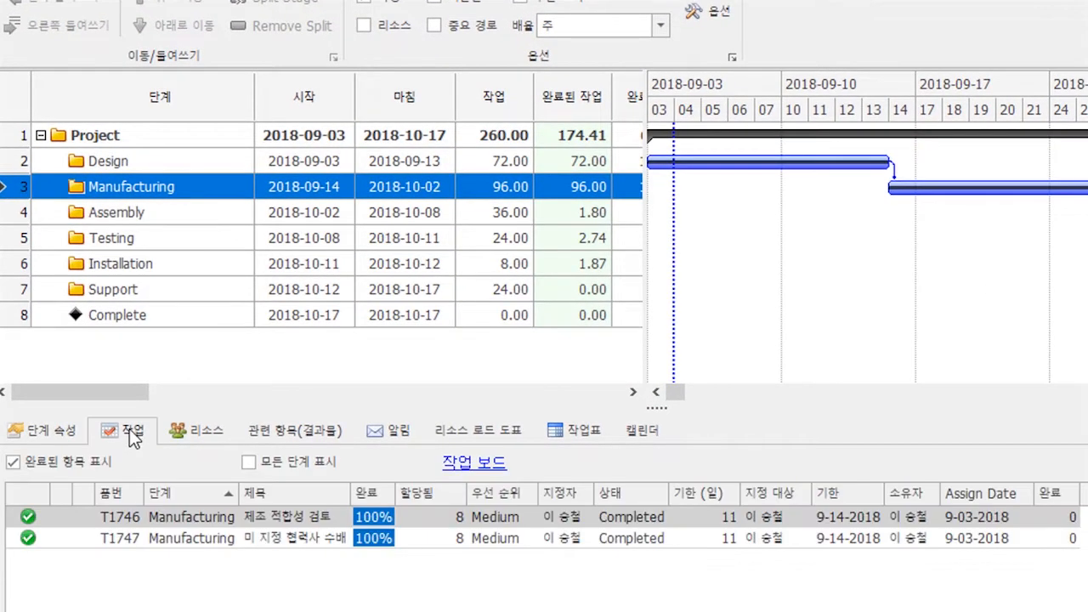
pyautogui.click(202, 435)
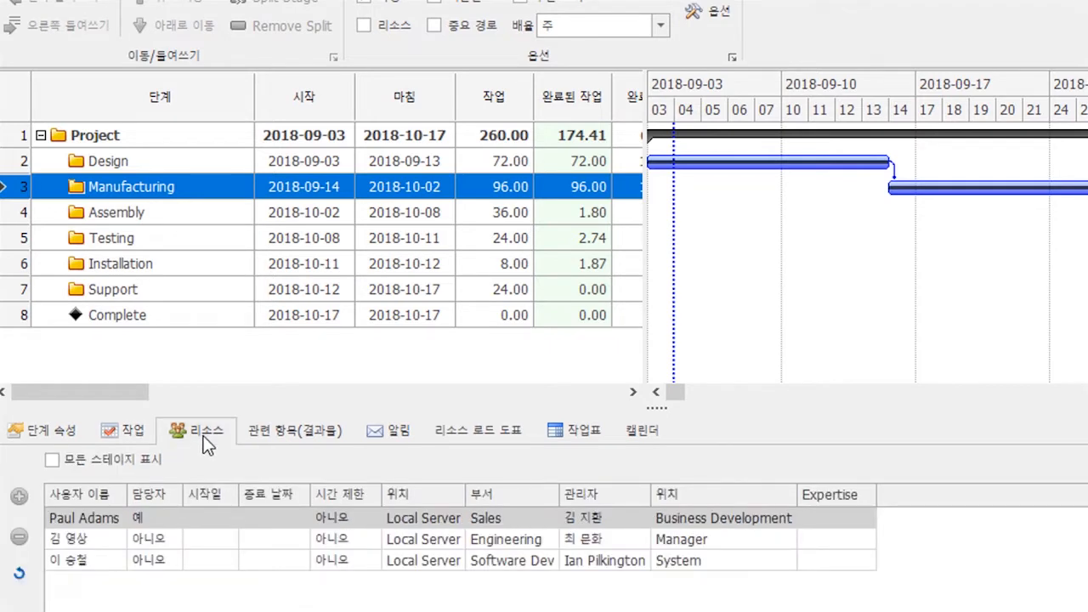
pyautogui.click(161, 164)
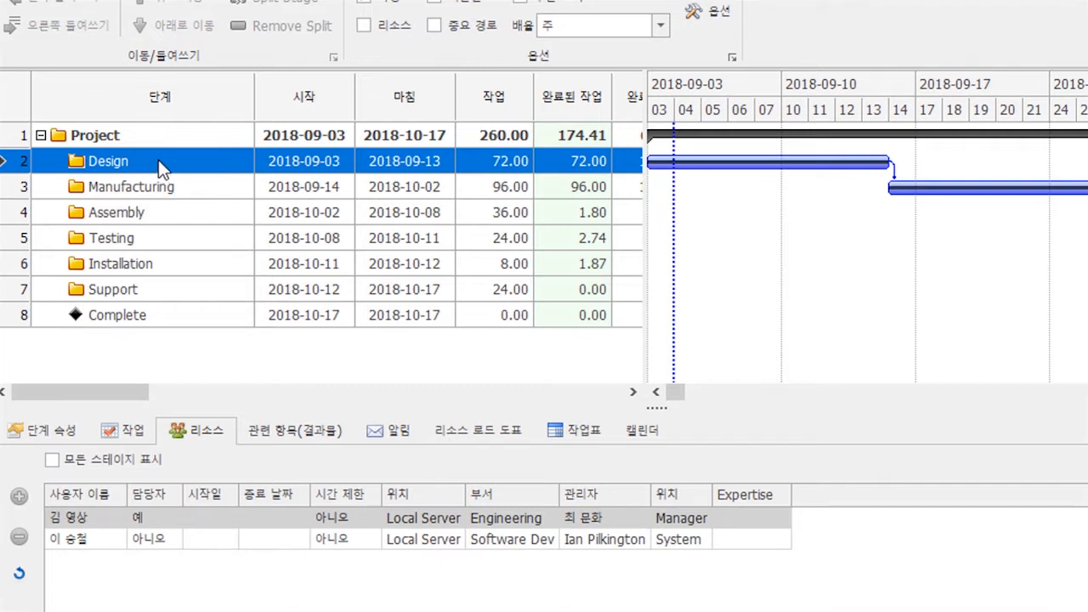
pyautogui.click(138, 429)
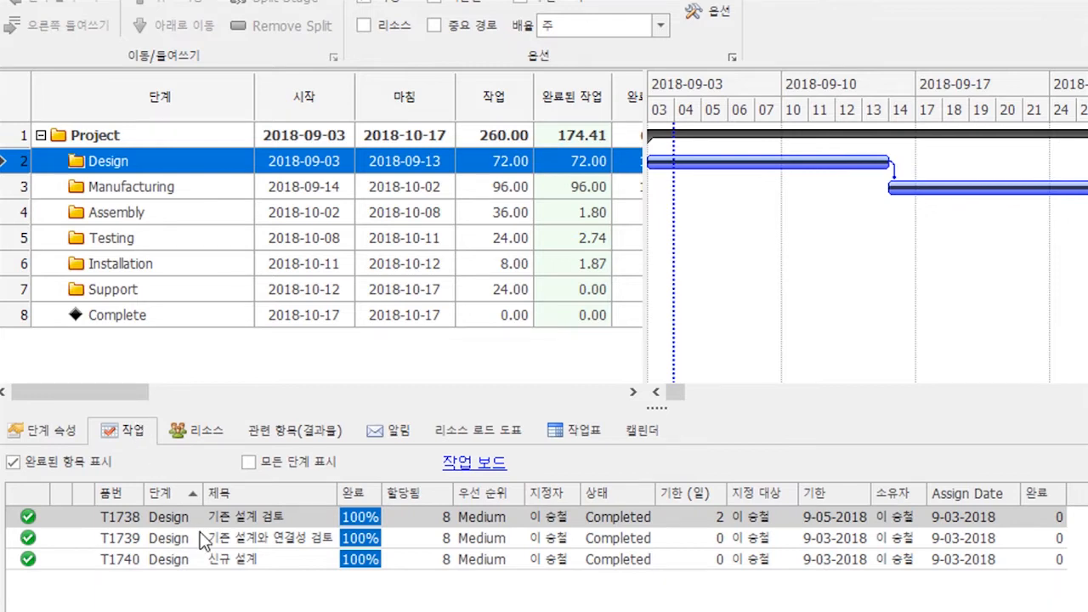
# - Create Design task '기존 설계에 대한 해석 검토' with 16 allotted hours and open its assignee list
pyautogui.rightClick(226, 597)
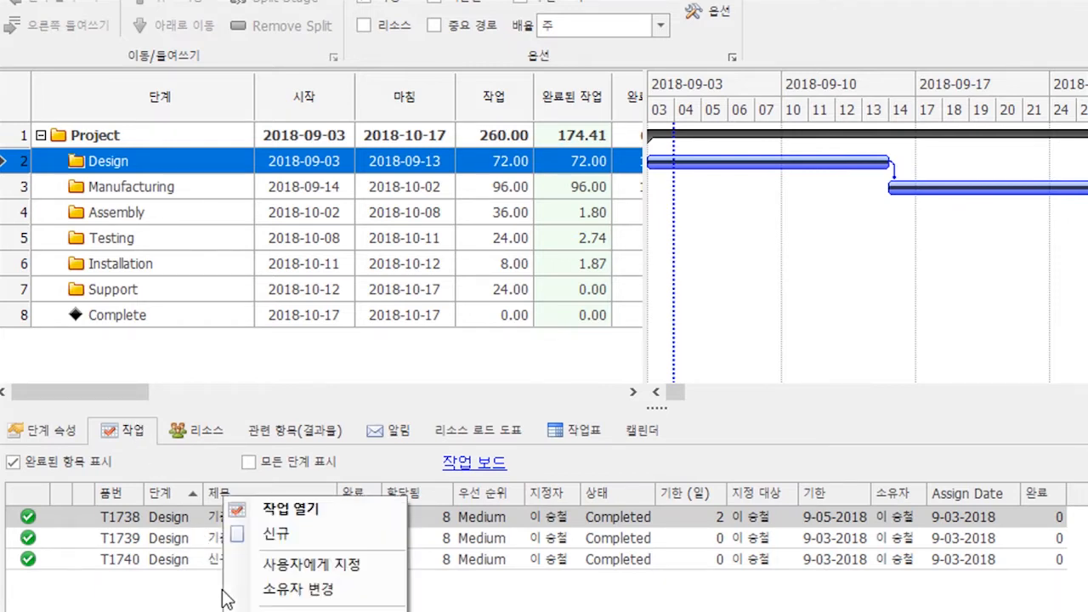
pyautogui.click(273, 534)
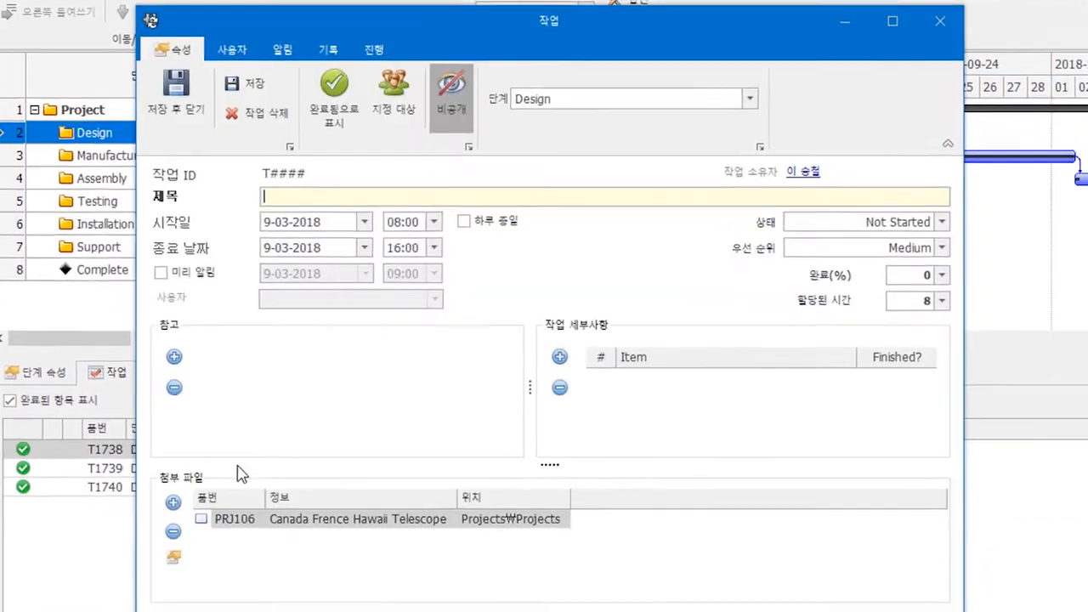
pyautogui.write('기존 설계에 대한 해석 검토')
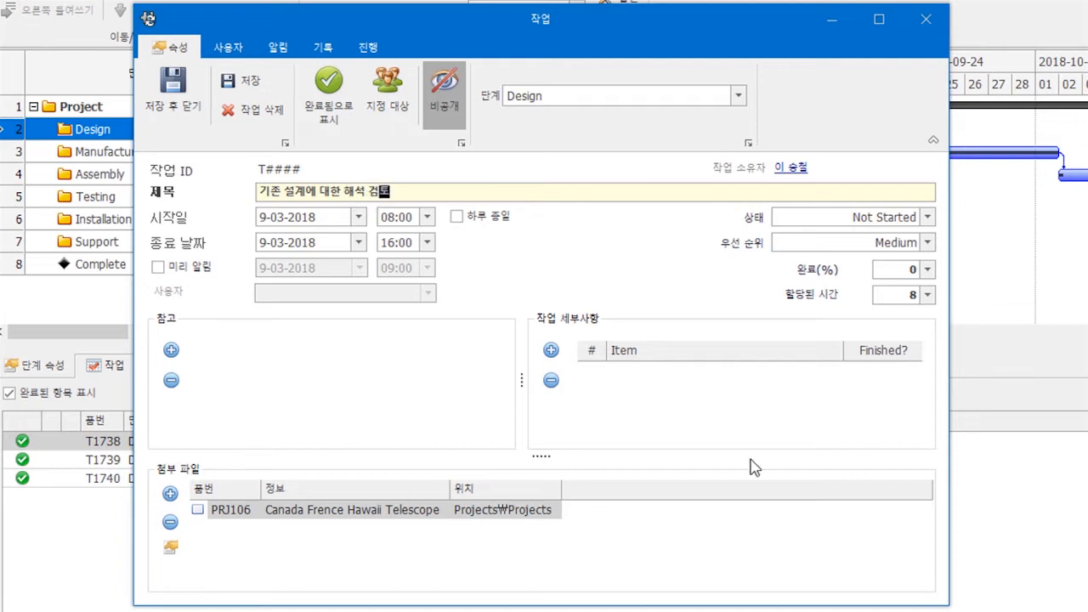
pyautogui.click(927, 295)
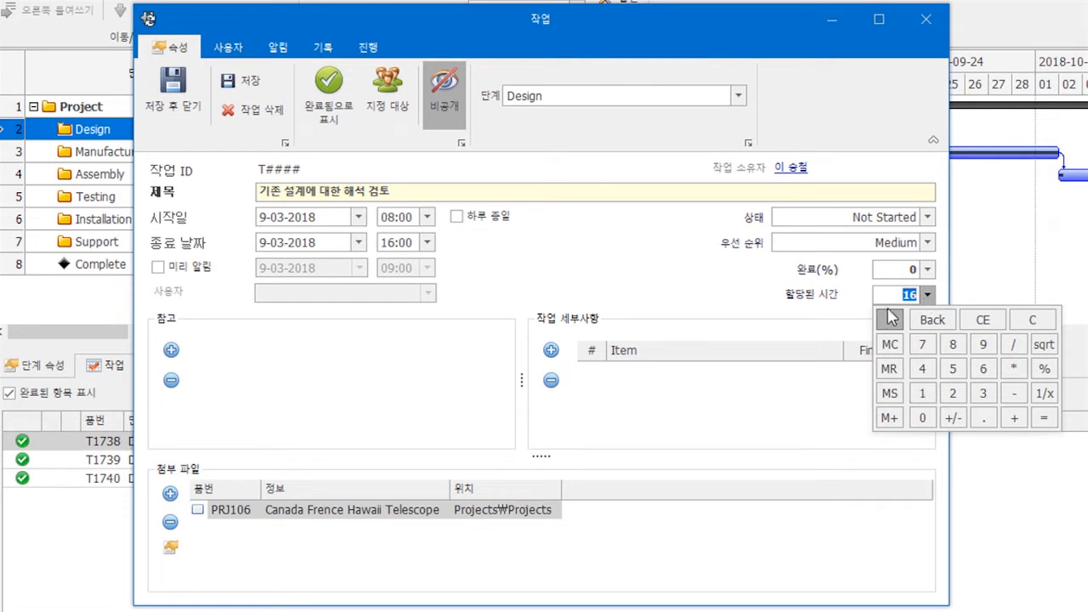
pyautogui.click(392, 77)
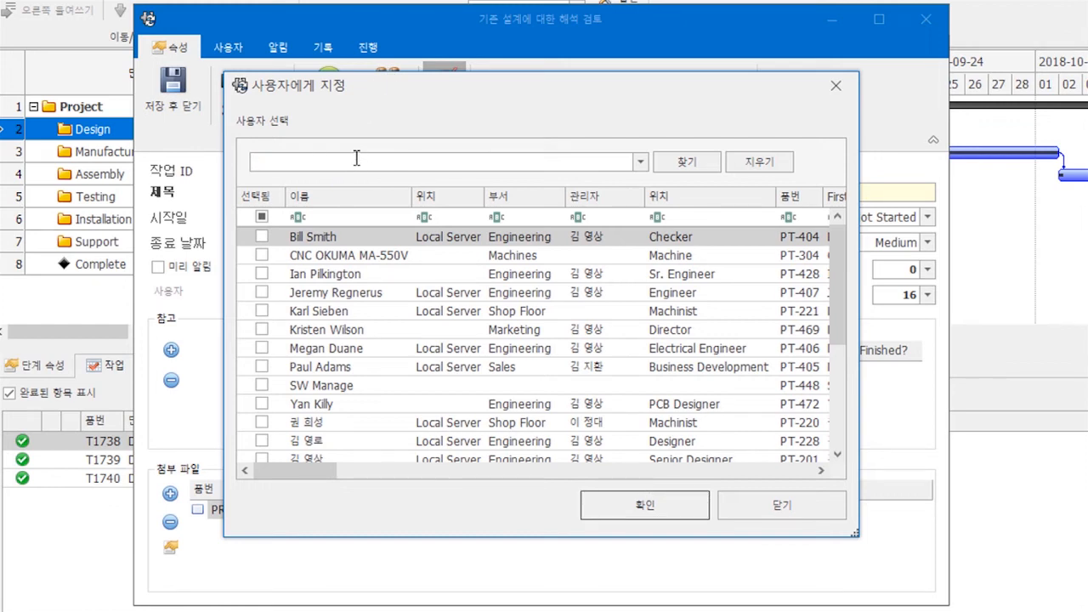
# - Search the user list and add the Shop Floor Planner as a second assignee of T1753
pyautogui.write('정대')
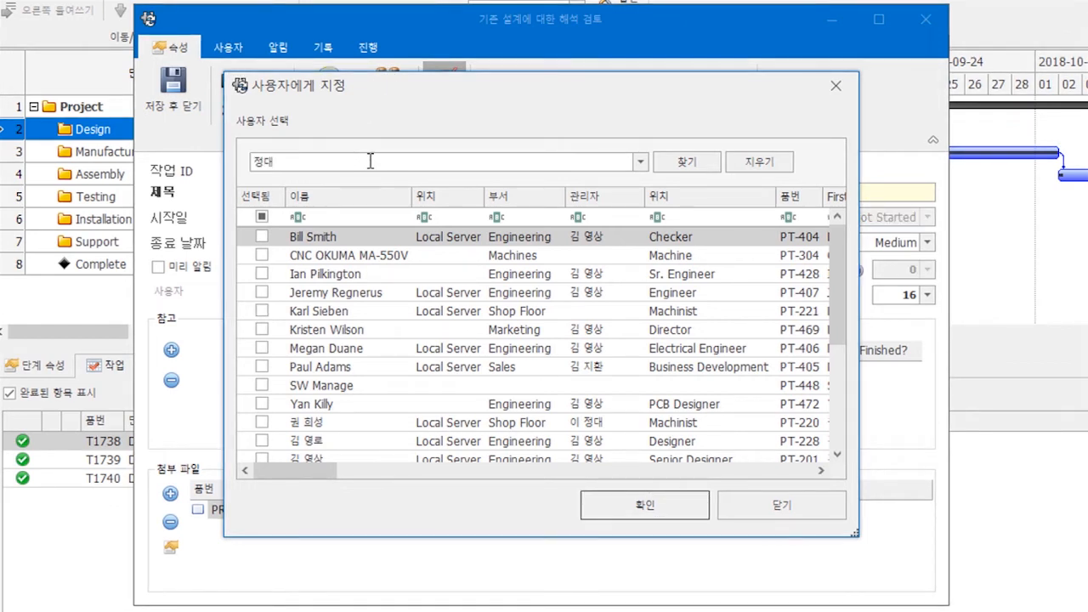
pyautogui.click(262, 255)
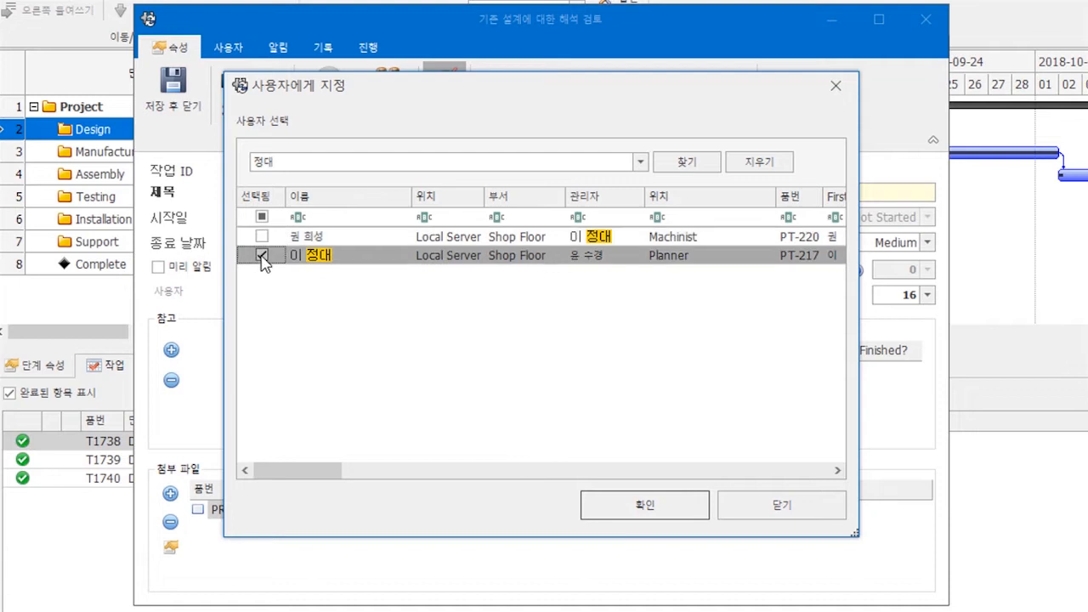
pyautogui.click(617, 503)
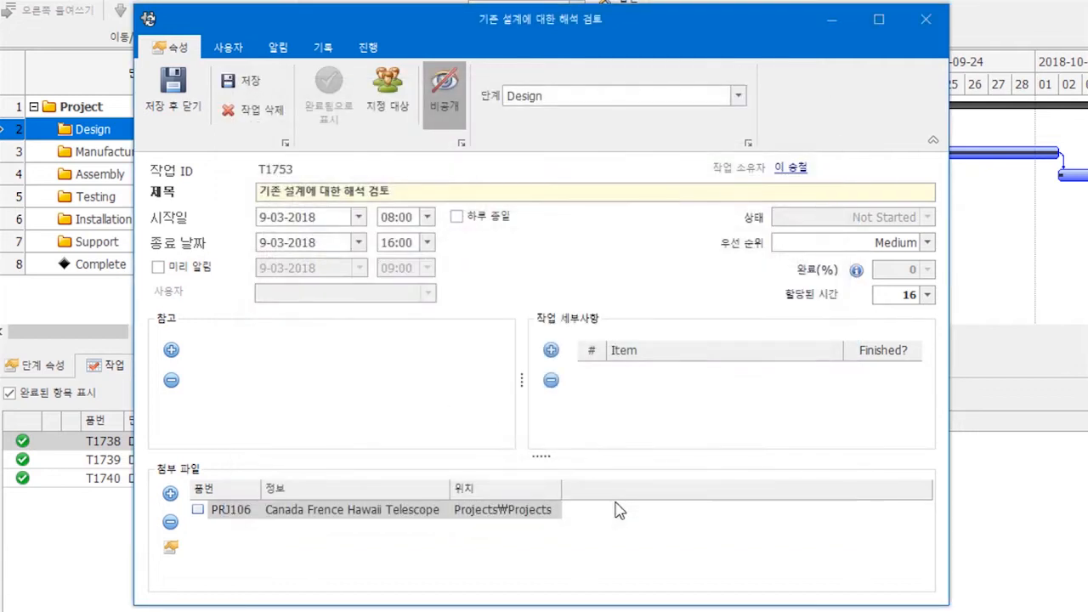
# - Add checklist items 구조해석 실행 and Topology Study to task T1753's details
pyautogui.click(551, 350)
pyautogui.write('구조해')
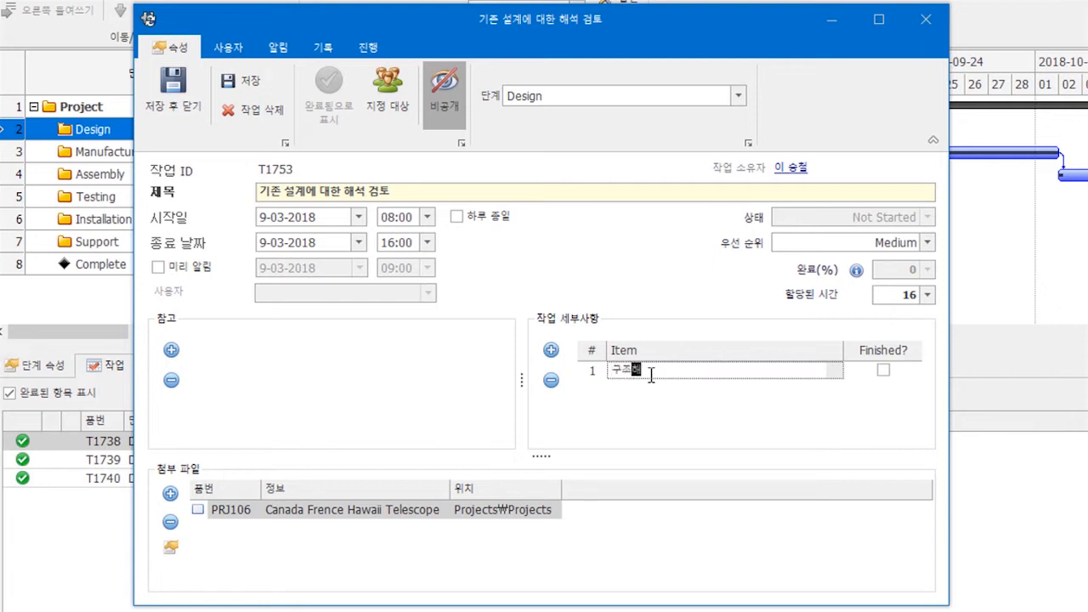
pyautogui.write('석 실시')
pyautogui.press('Return')
pyautogui.click(550, 350)
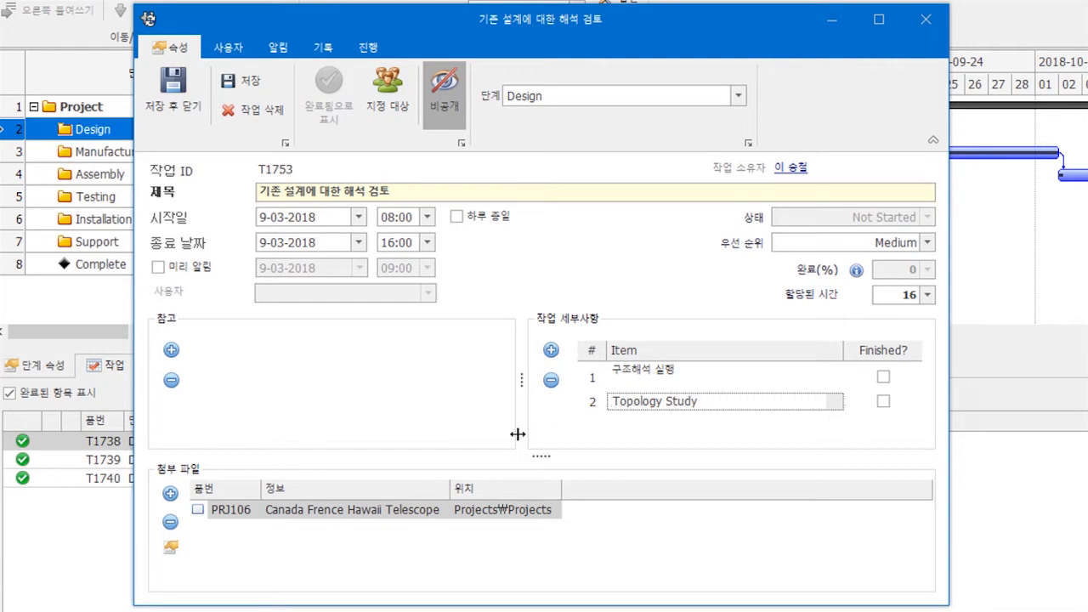
pyautogui.click(171, 494)
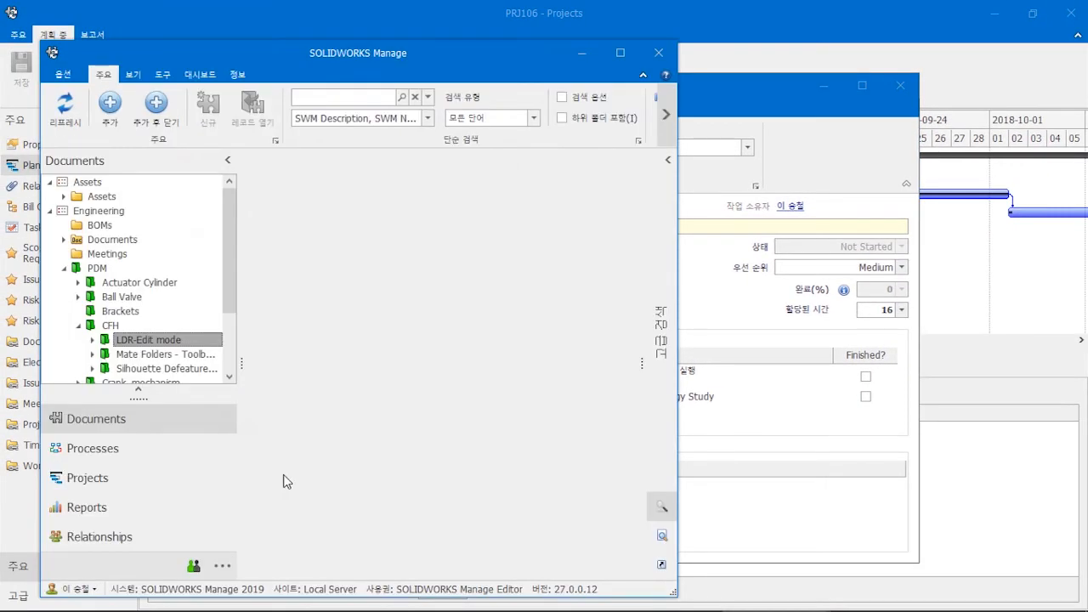
# - Attach the CONDENSER document from PDM > CFH > LDR-Edit mode to task T1753
pyautogui.click(173, 340)
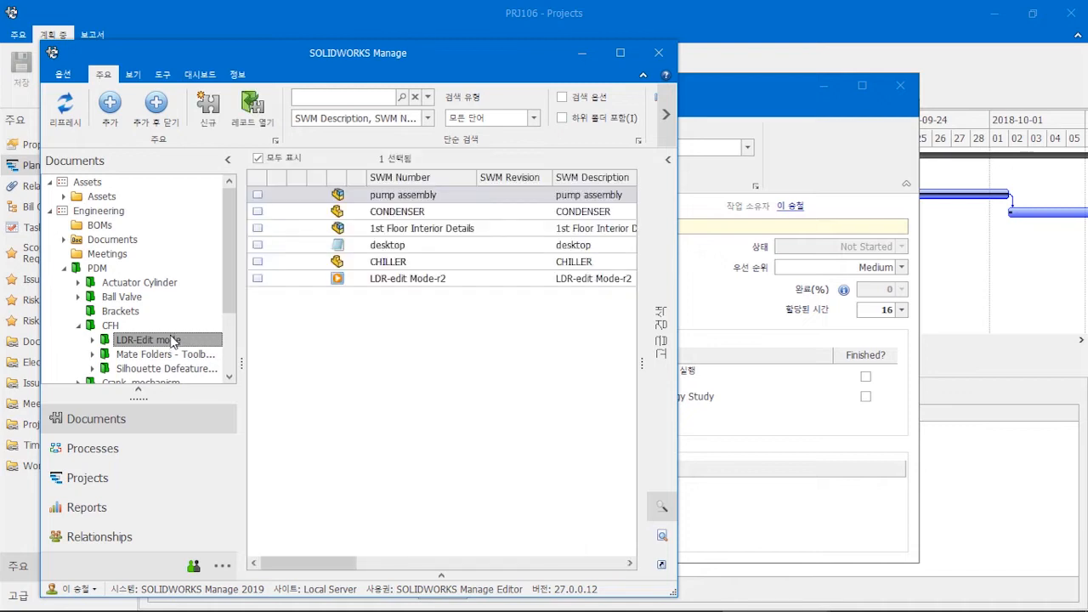
pyautogui.click(372, 209)
pyautogui.click(371, 211)
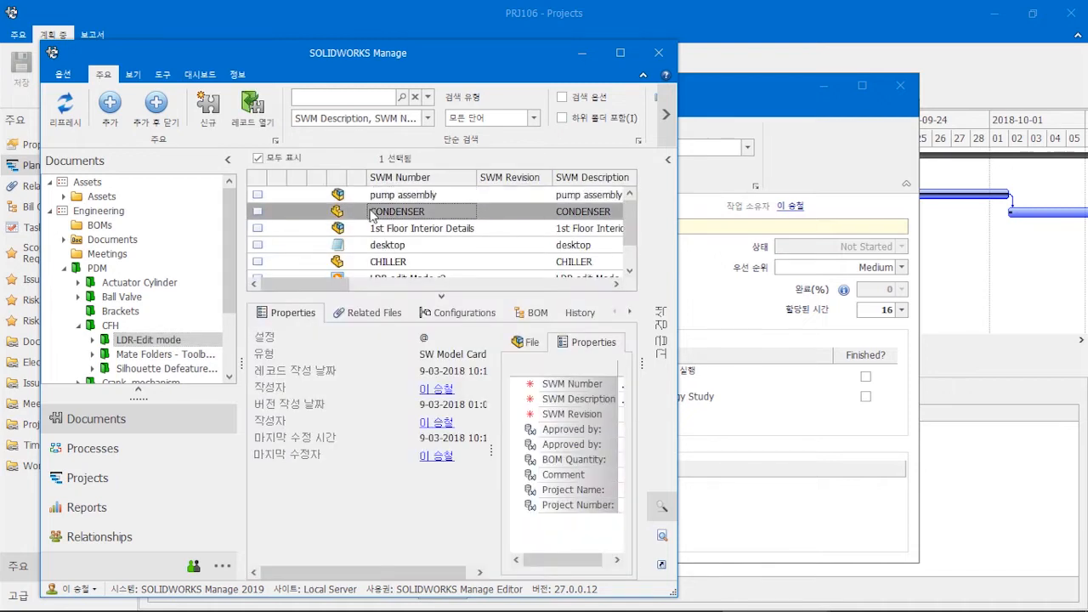
pyautogui.click(156, 104)
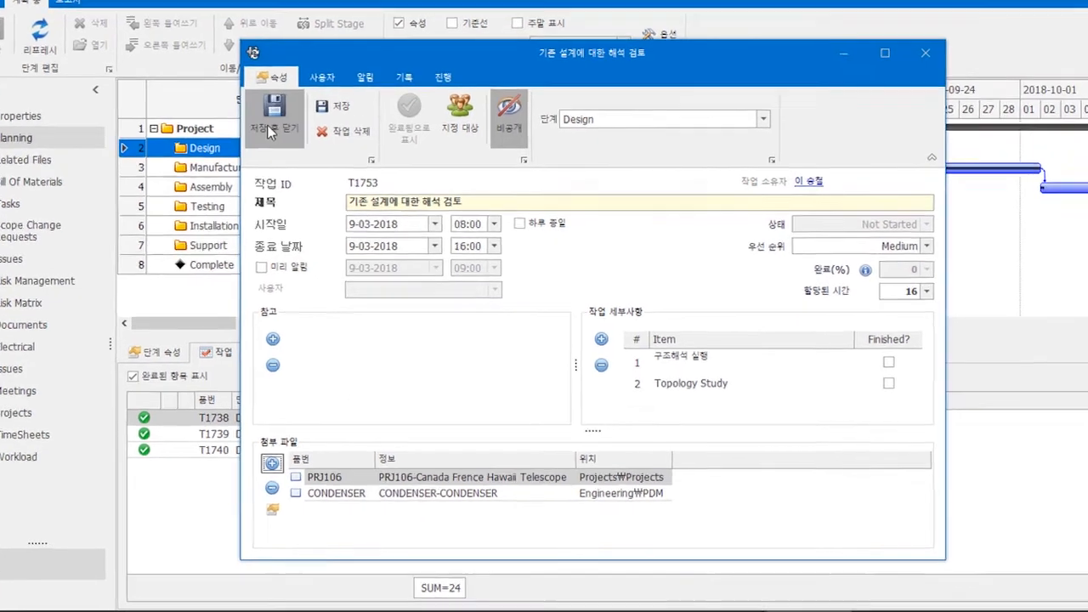
# - Save task T1753 and widen the stage table to reveal the 완료된(%) column
pyautogui.click(287, 143)
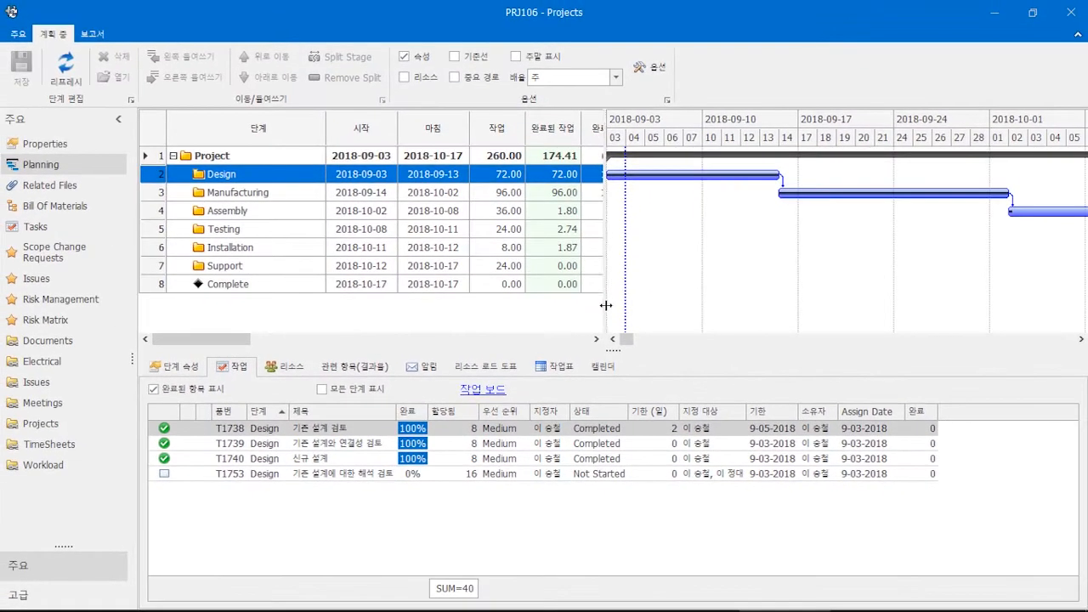
pyautogui.moveTo(605, 305); pyautogui.dragTo(663, 313)
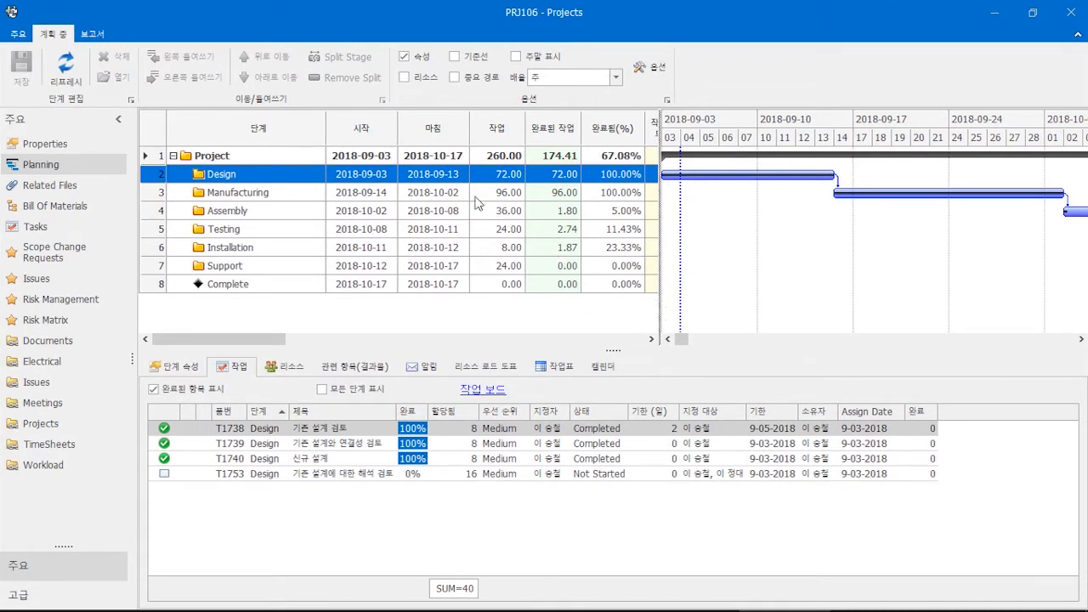
pyautogui.rightClick(550, 183)
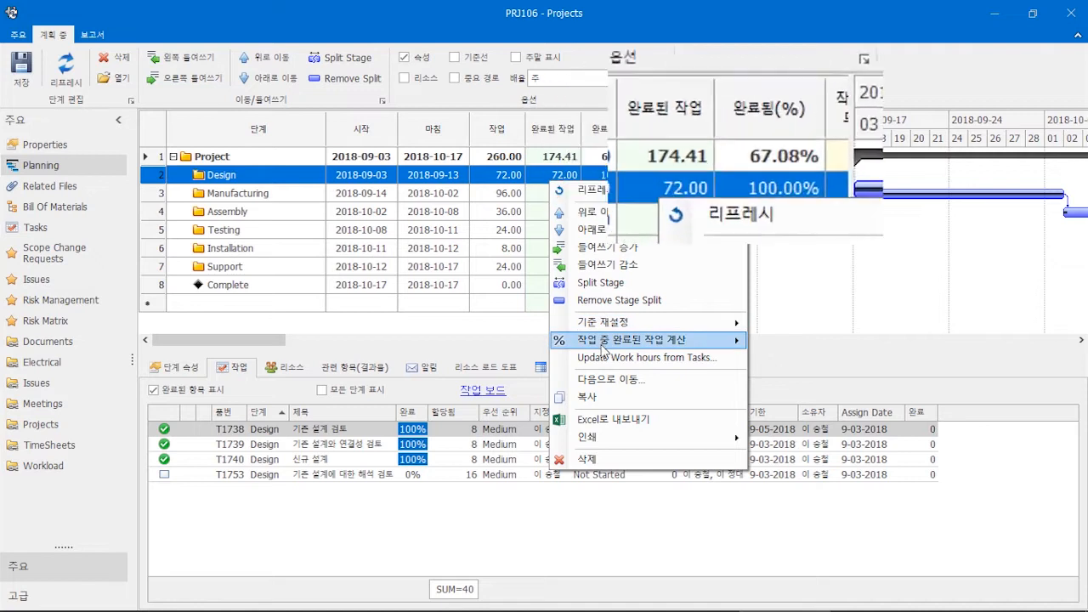
# - Recalculate Design's completed work: 43.20 hours, 60.00%, project at 55.31%
pyautogui.click(784, 363)
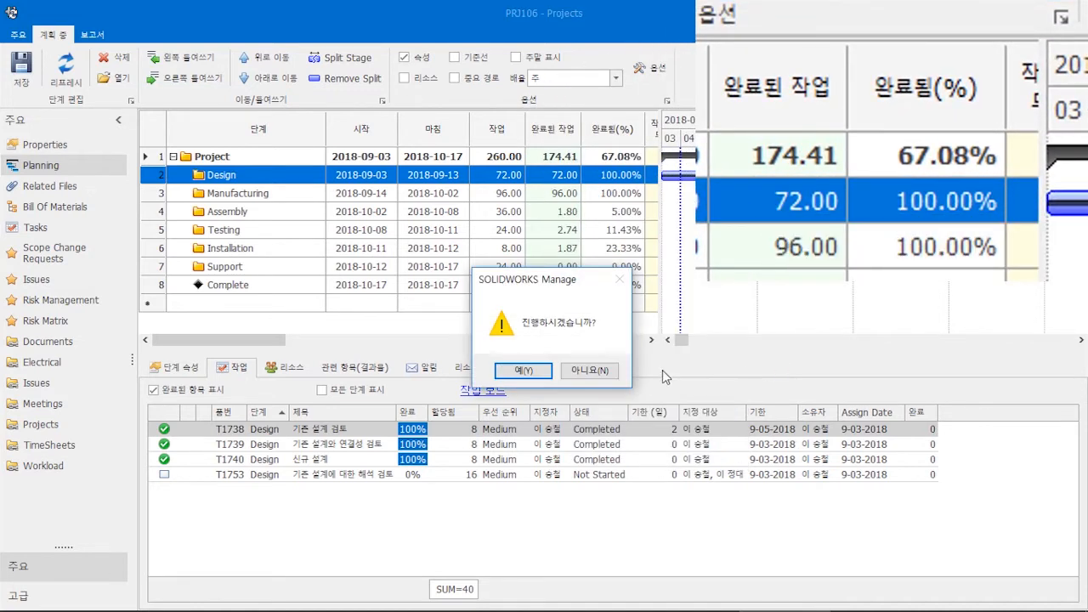
pyautogui.click(535, 371)
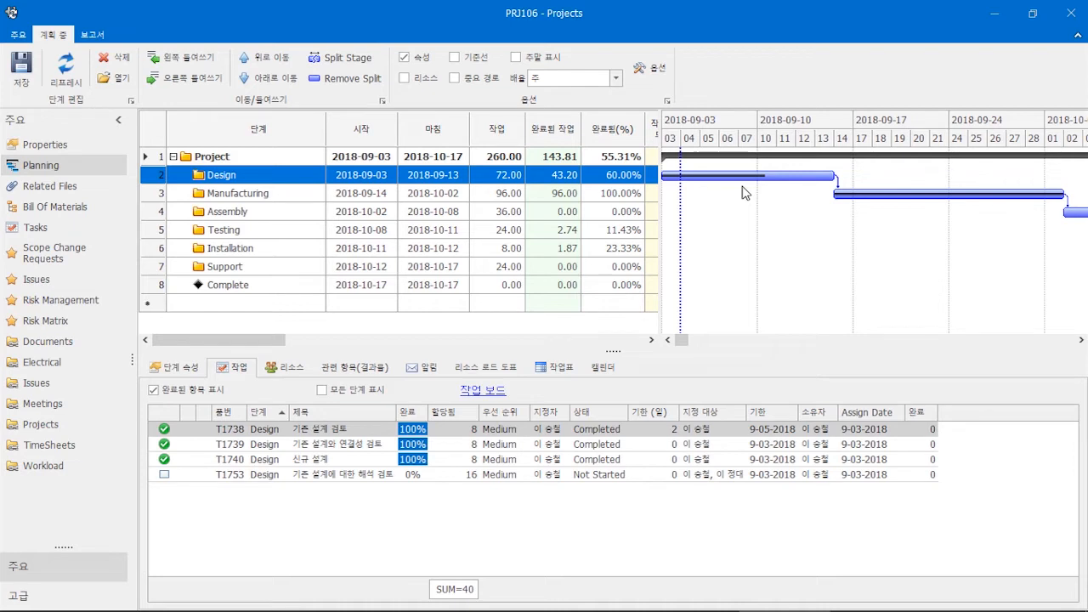
# - On the maximized PRJ106 task board, move card T1748 into 04 Assembly, then close the board
pyautogui.click(497, 396)
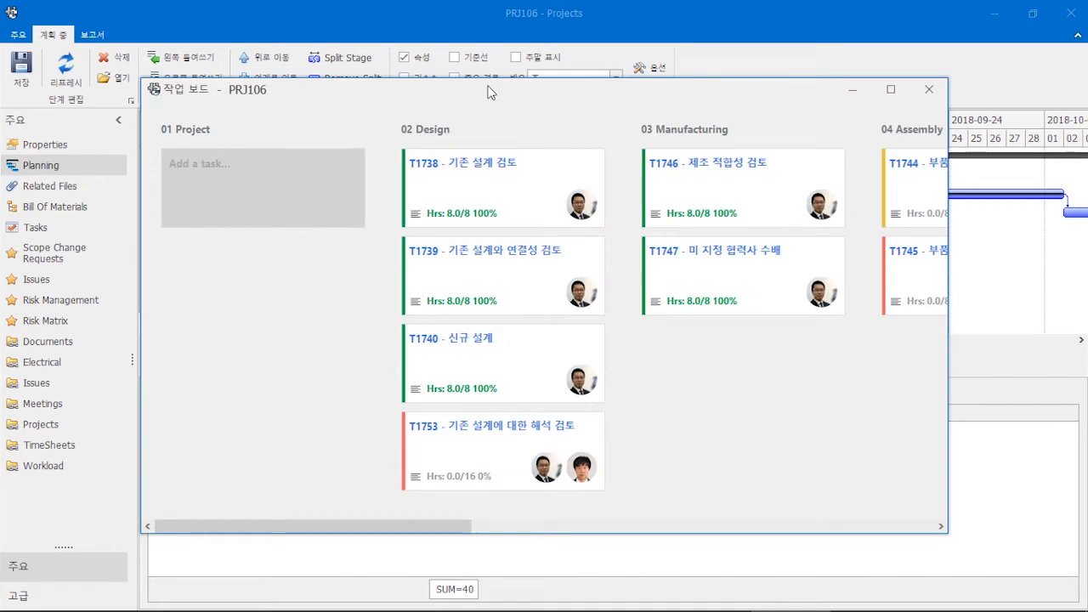
pyautogui.doubleClick(490, 91)
pyautogui.moveTo(467, 605); pyautogui.dragTo(509, 608)
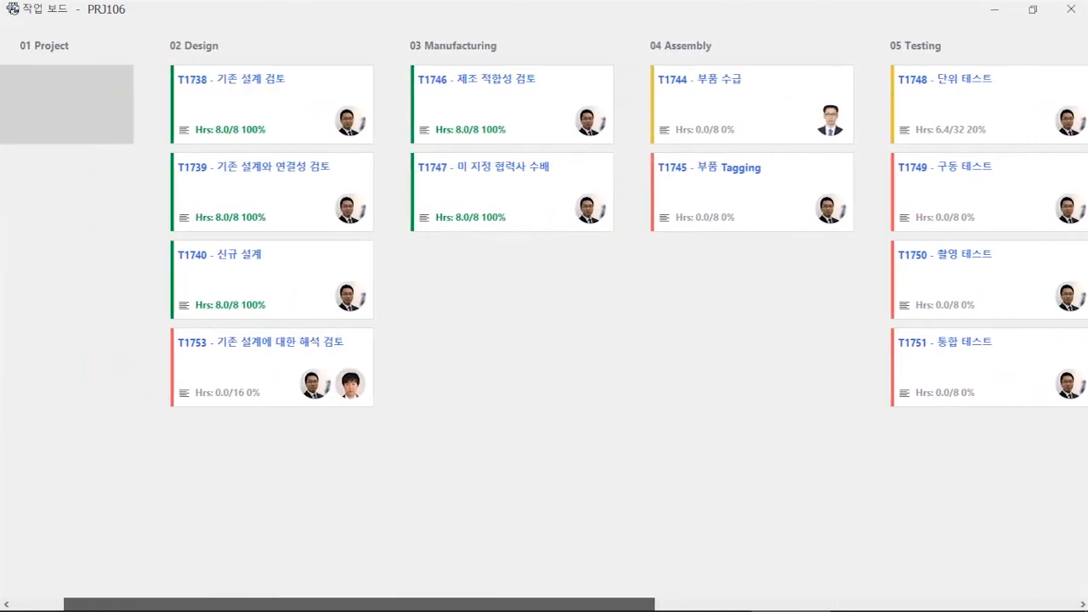
pyautogui.moveTo(927, 114); pyautogui.dragTo(713, 268)
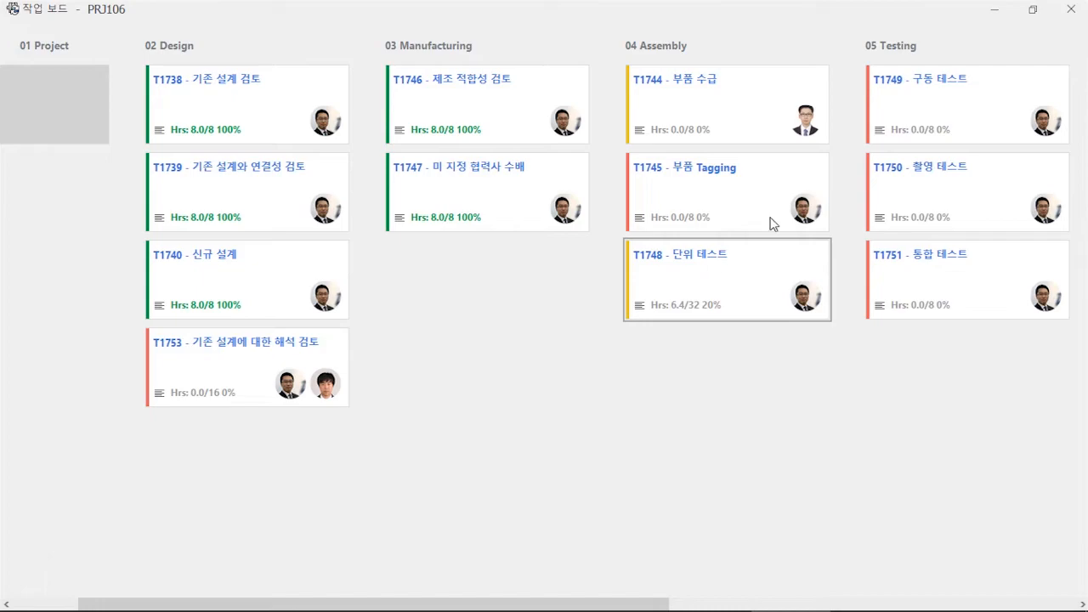
pyautogui.click(1072, 11)
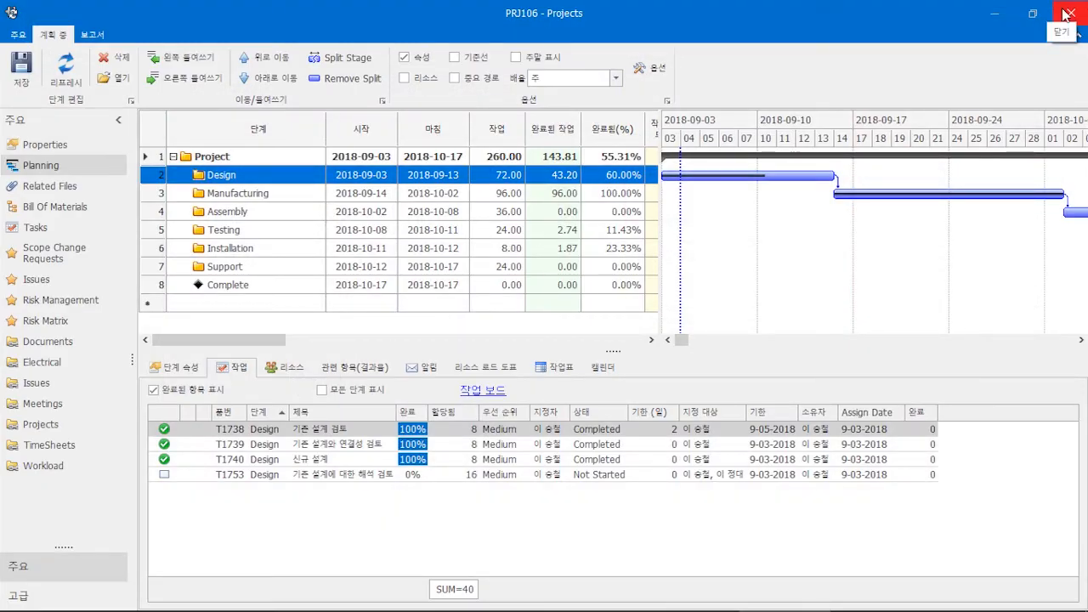
# - Open the empty BOM-KR list under pump assembly in Bill Of Materials for editing
pyautogui.click(40, 210)
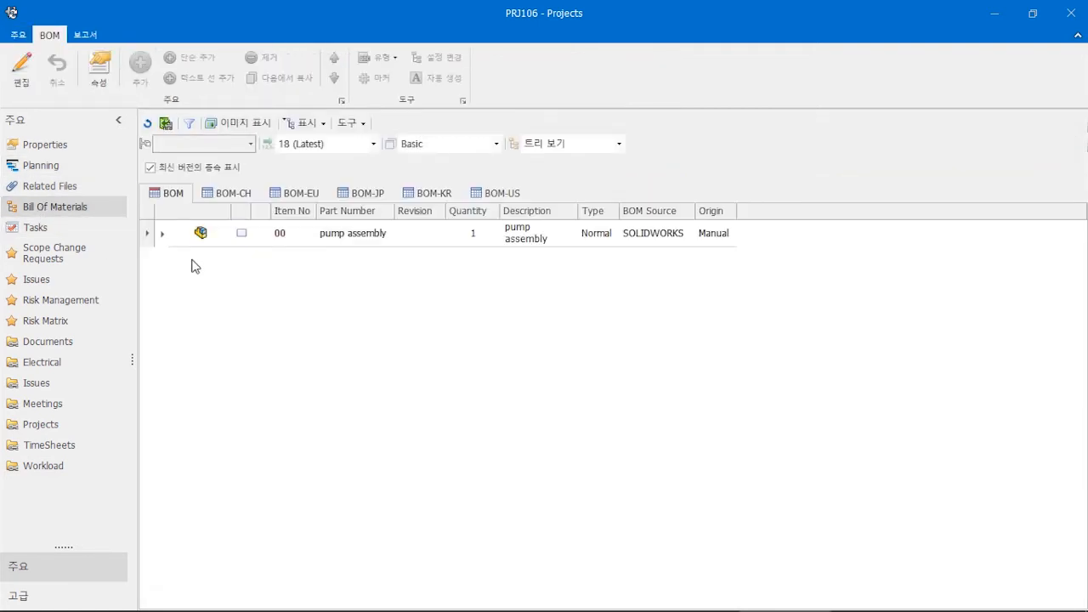
pyautogui.click(162, 233)
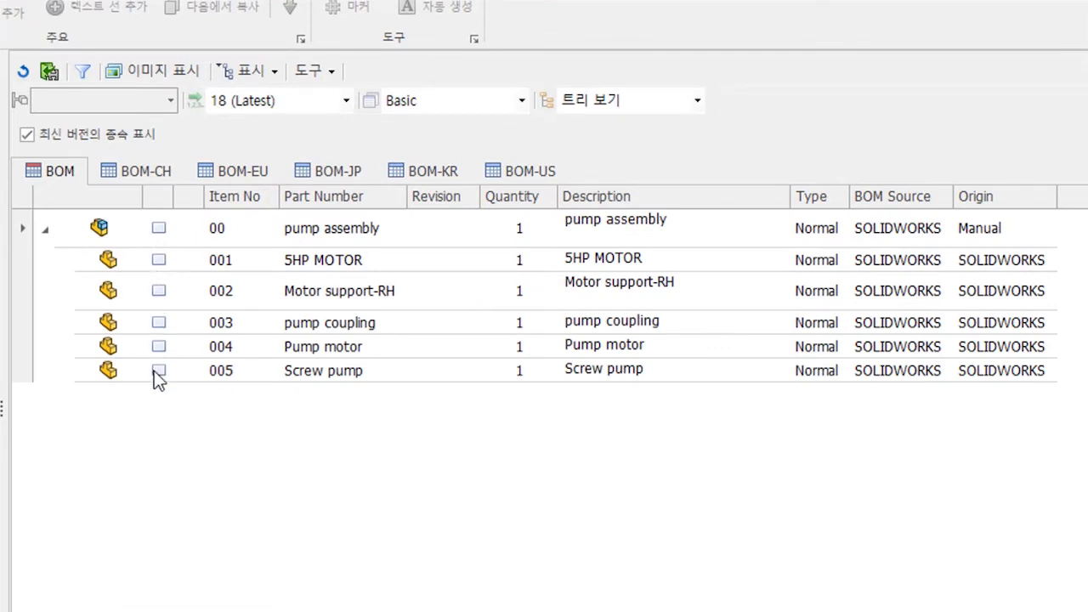
pyautogui.click(407, 170)
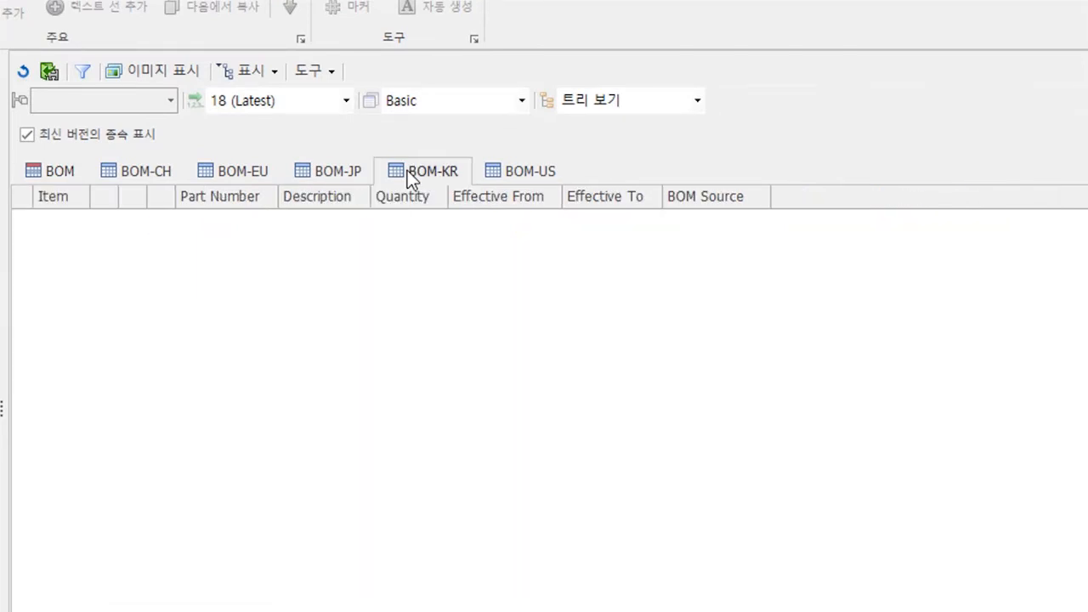
pyautogui.click(21, 65)
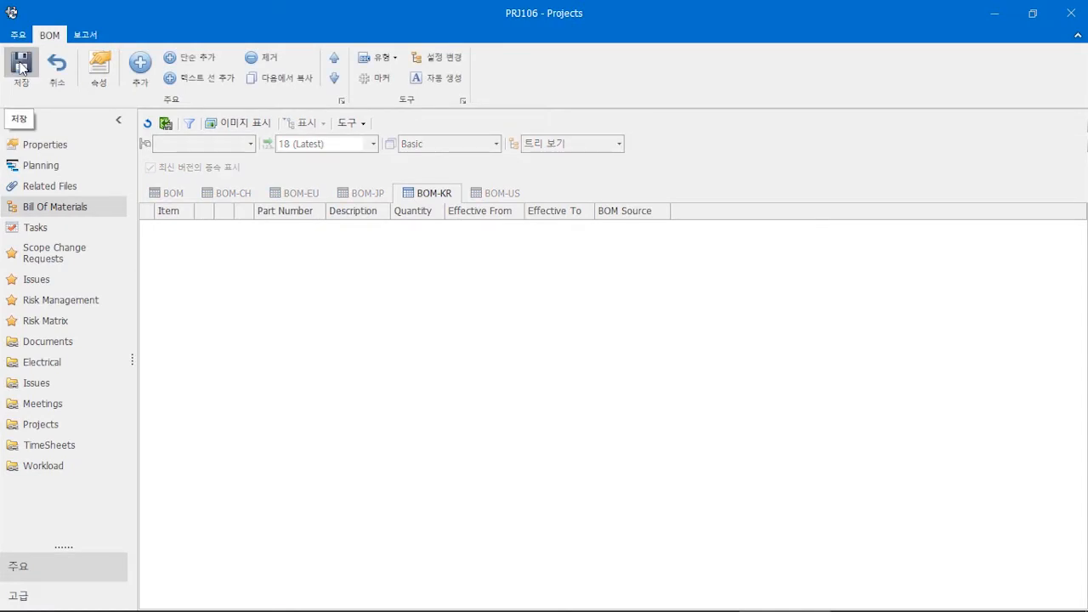
# - Copy the existing BOM items into BOM-KR and add a new text line
pyautogui.click(273, 80)
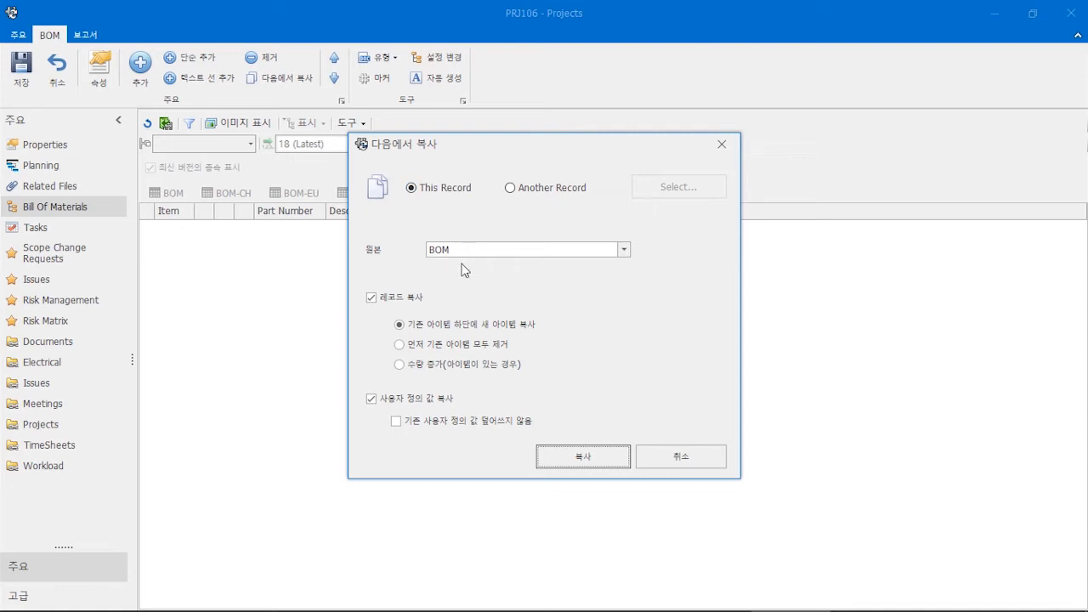
pyautogui.click(544, 457)
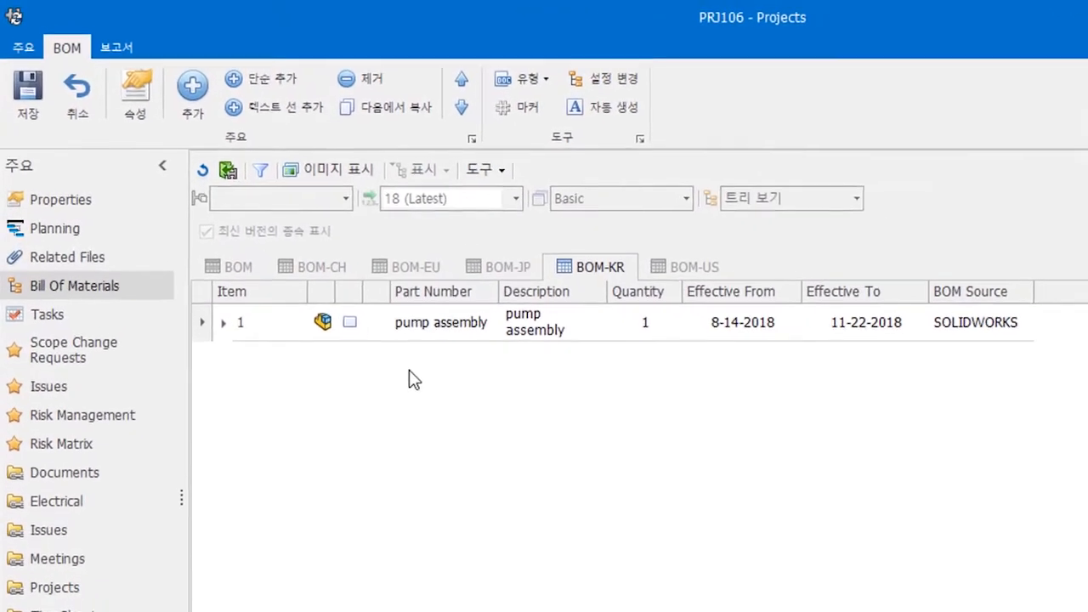
pyautogui.click(318, 109)
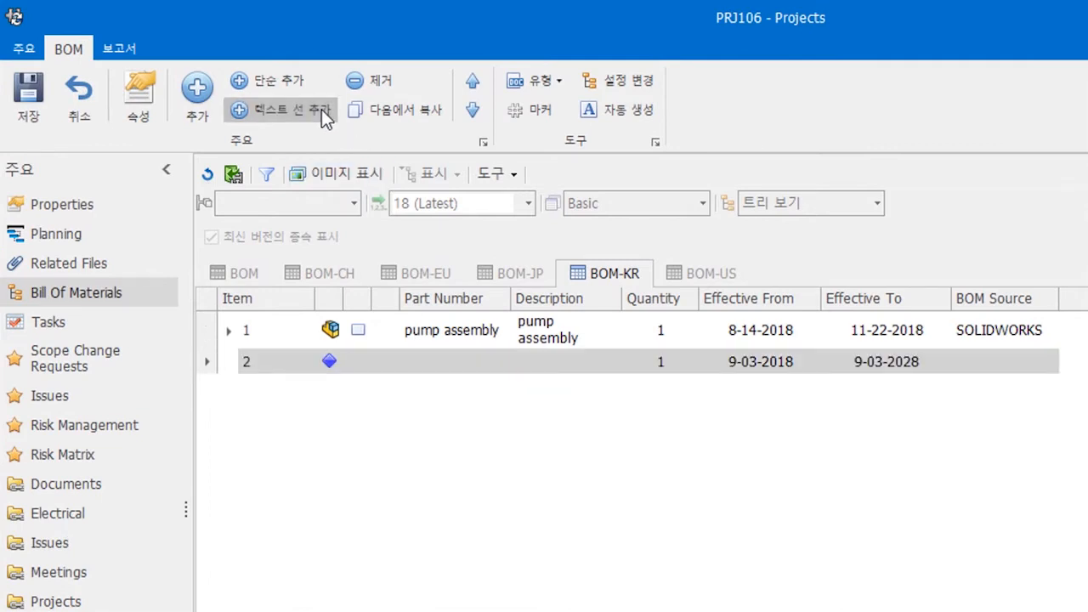
# - Give the text line part number Manual and description Manual (한글), save, and view Issues
pyautogui.click(420, 361)
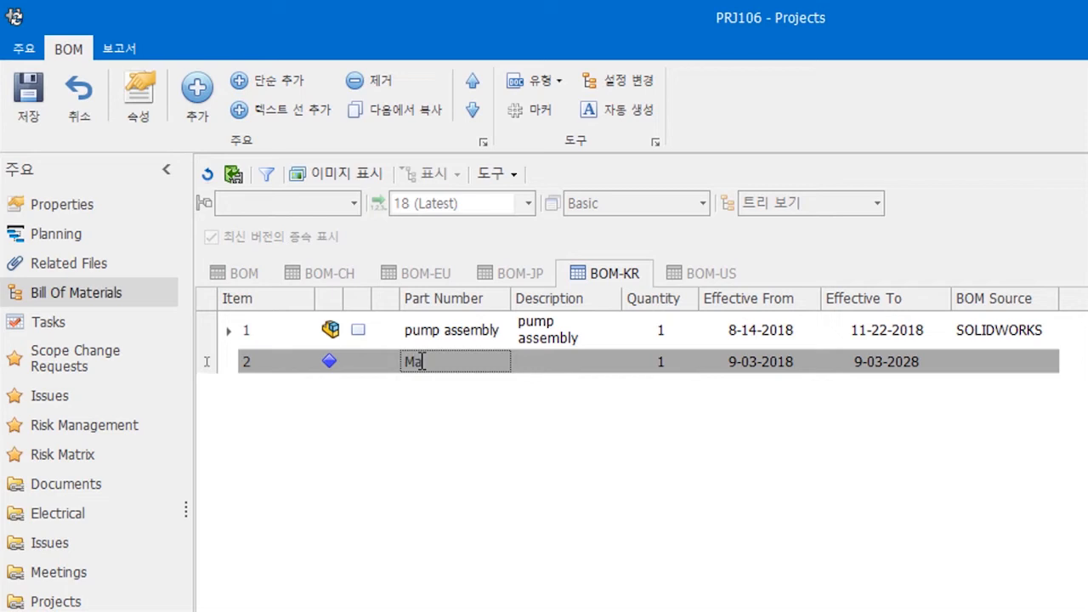
pyautogui.write('Manual')
pyautogui.press('Tab')
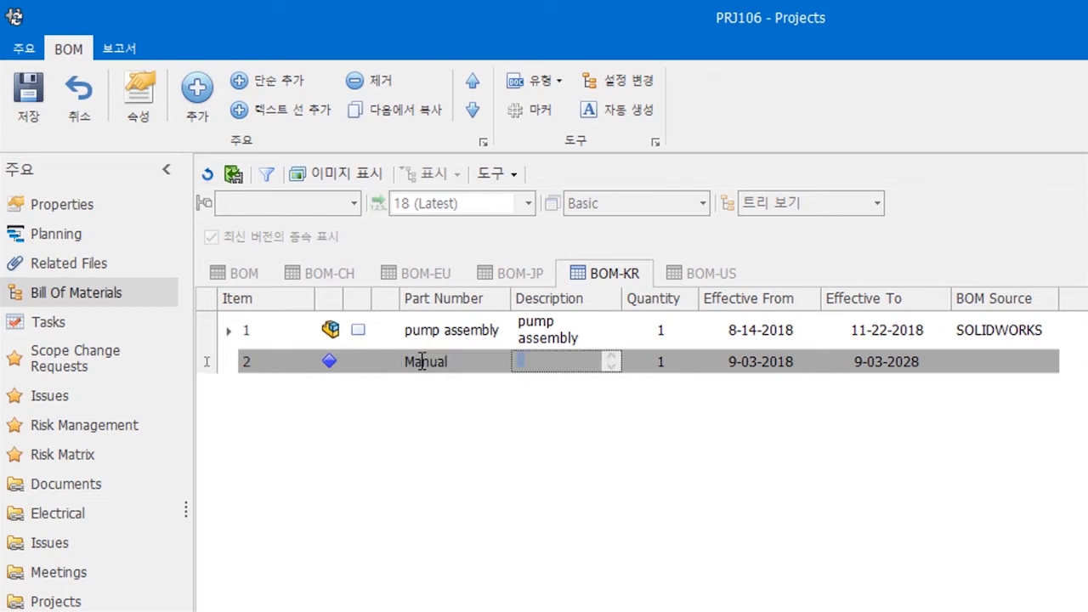
pyautogui.write('Manual (')
pyautogui.write('한글')
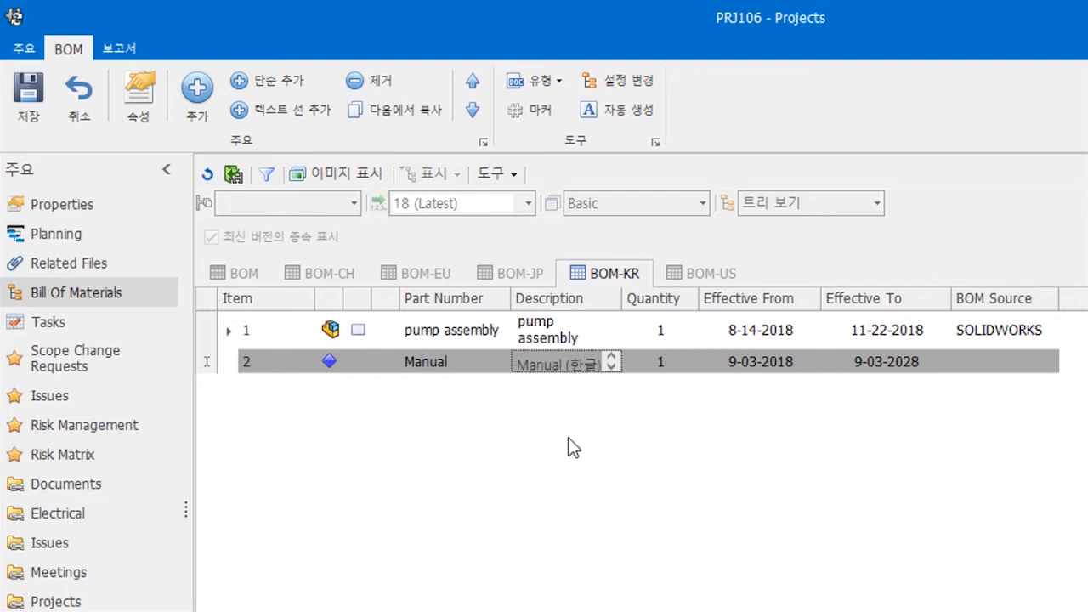
pyautogui.press('Tab')
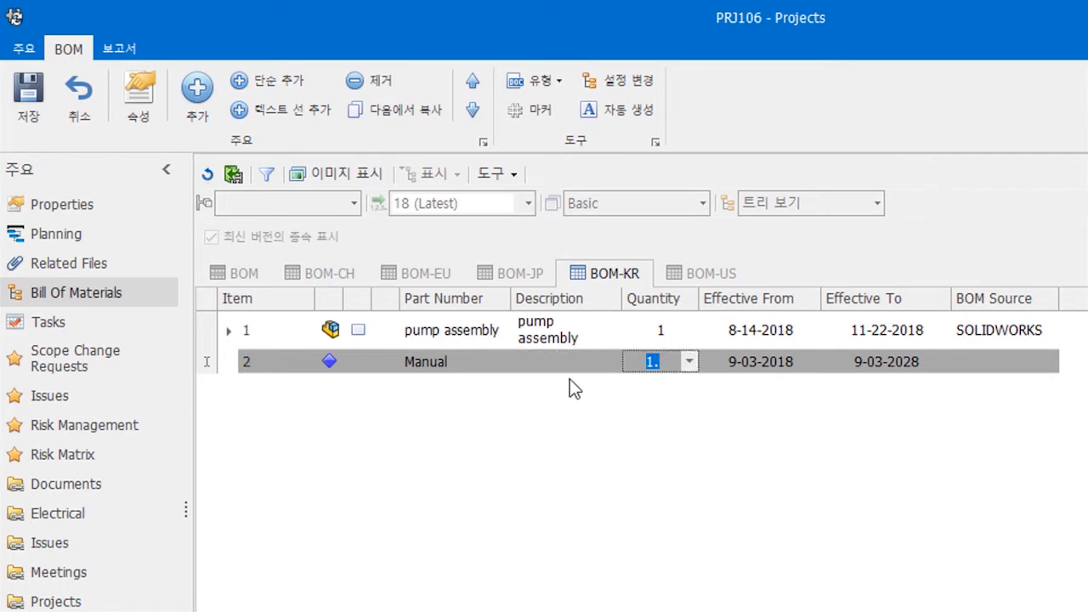
pyautogui.click(28, 91)
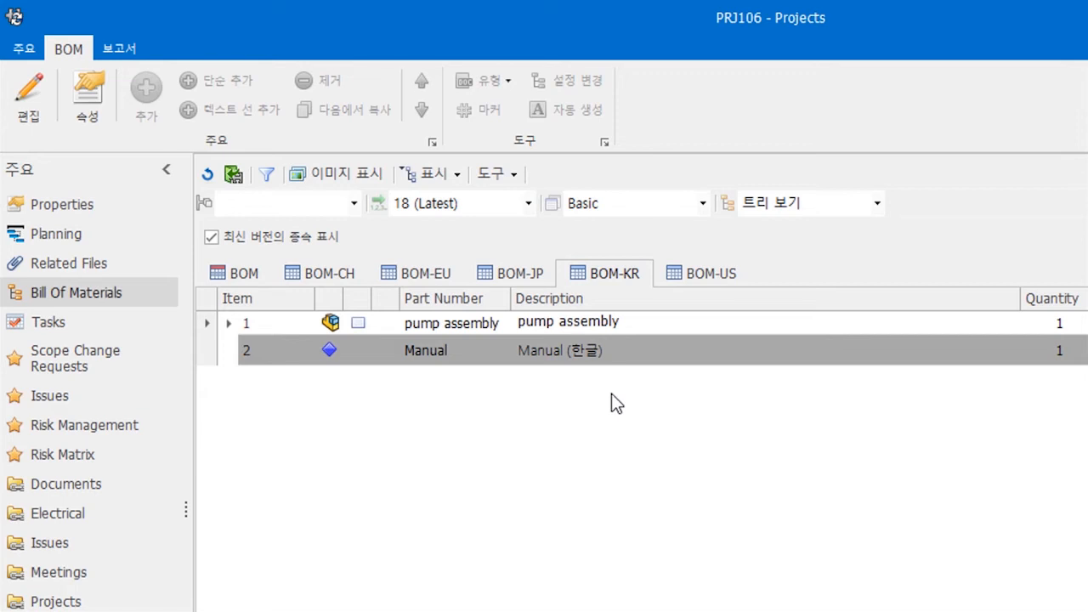
pyautogui.click(73, 397)
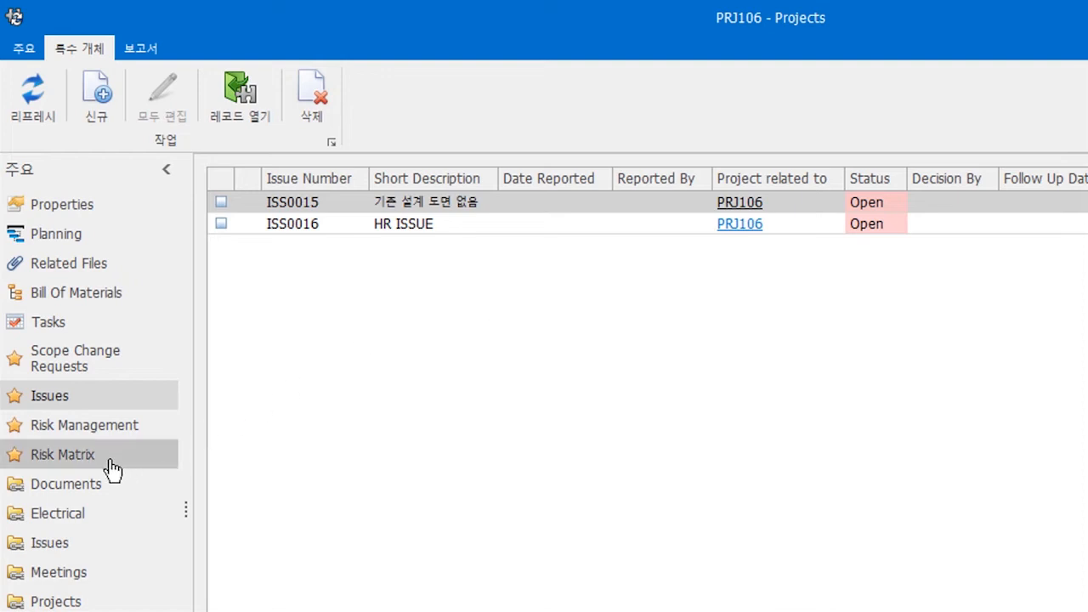
# - Open the project's Risk Management records, then refresh the desktop dashboard
pyautogui.click(86, 427)
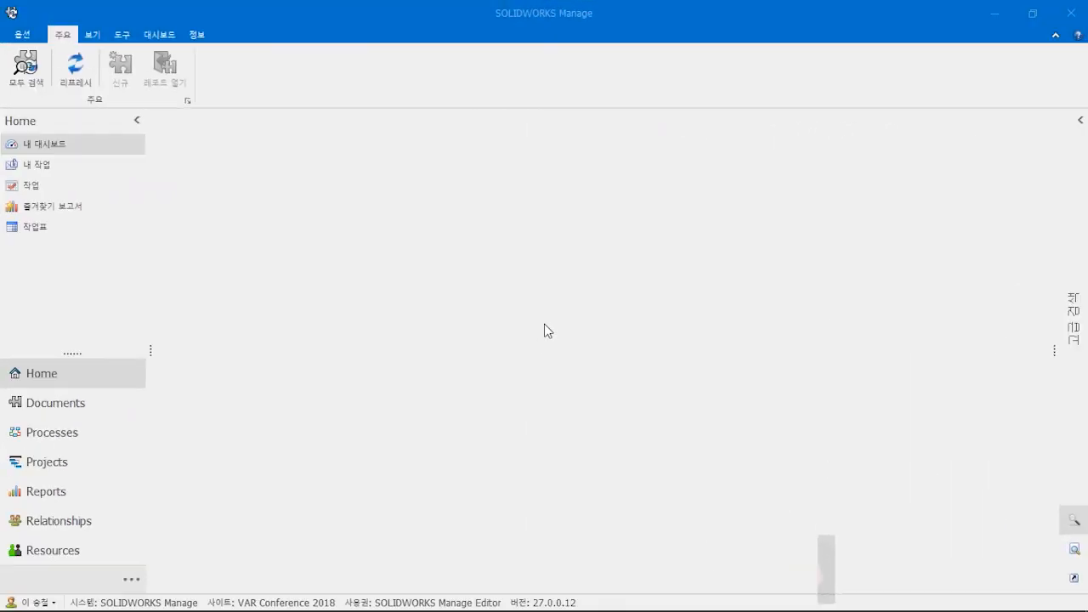
pyautogui.click(160, 37)
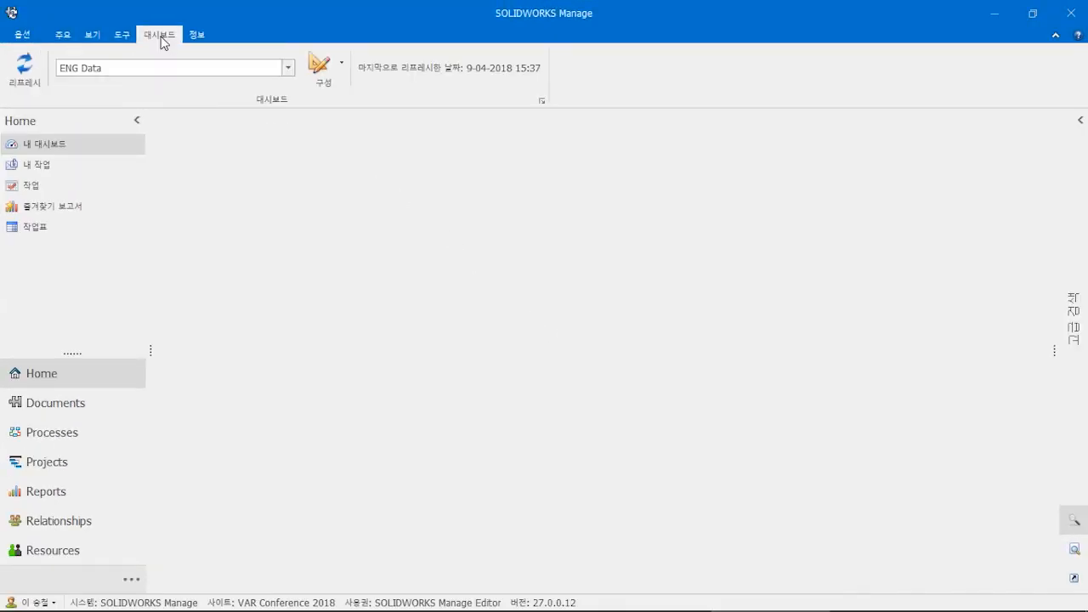
pyautogui.click(23, 69)
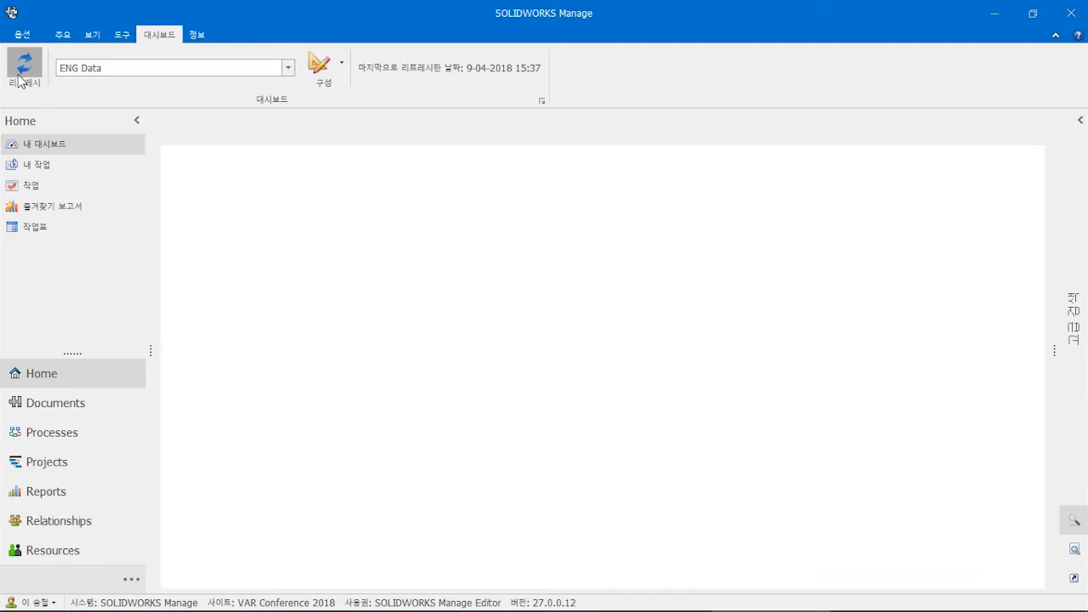
# - Switch through Engineering Dashboard, Engineering Dashboard-1 and another saved dashboard
pyautogui.click(288, 68)
pyautogui.click(245, 111)
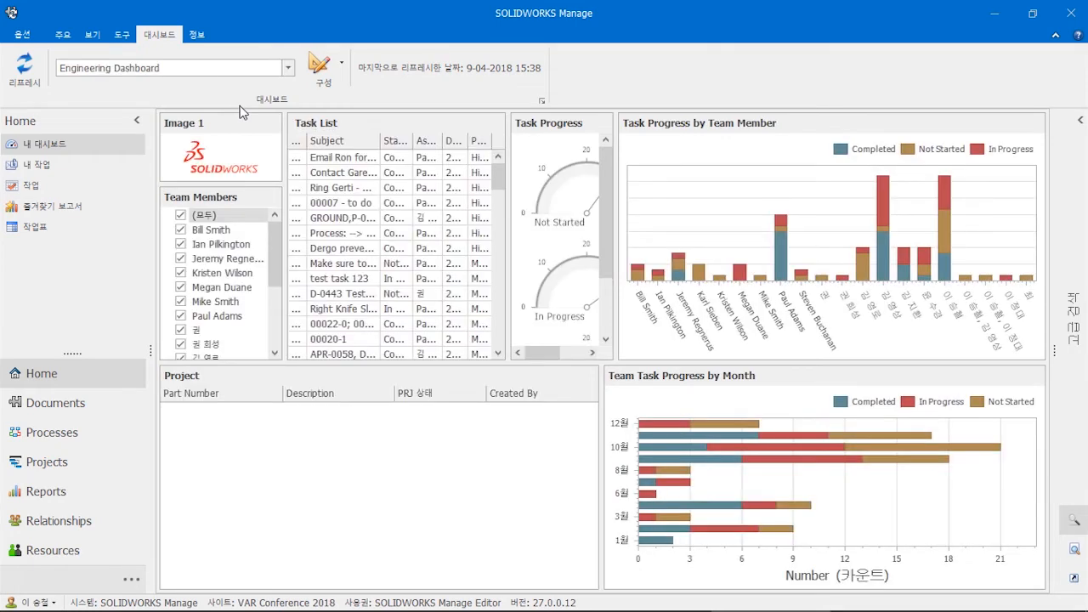
pyautogui.click(287, 68)
pyautogui.click(237, 121)
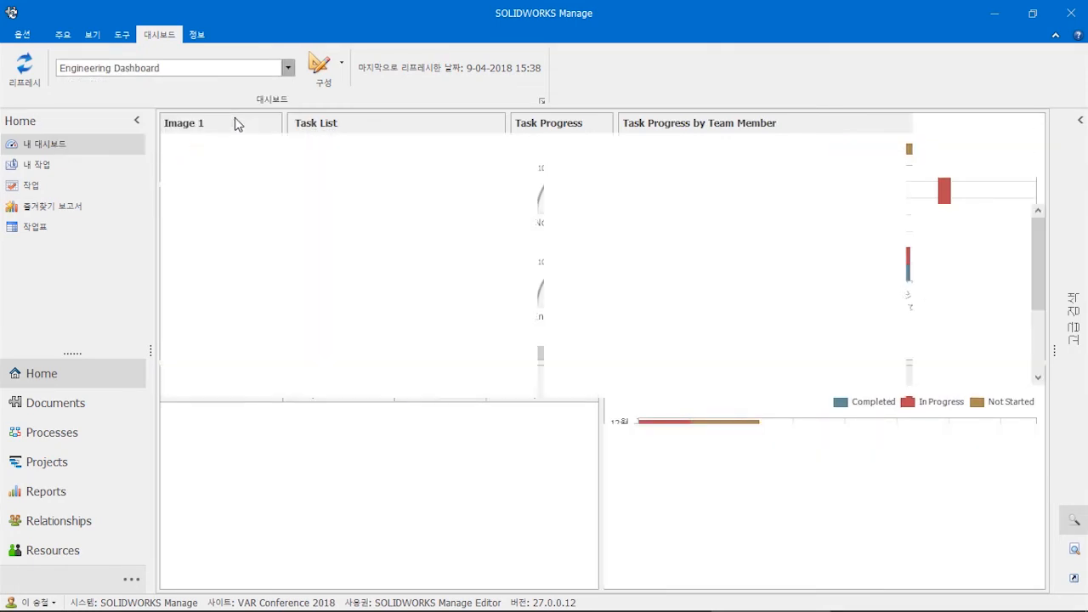
pyautogui.click(287, 68)
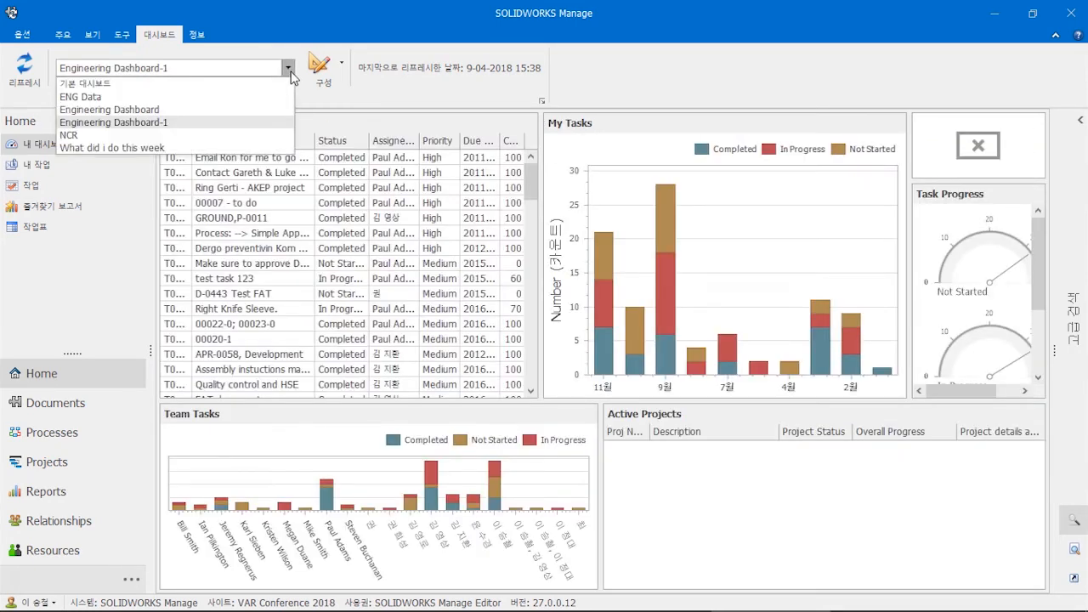
pyautogui.click(119, 144)
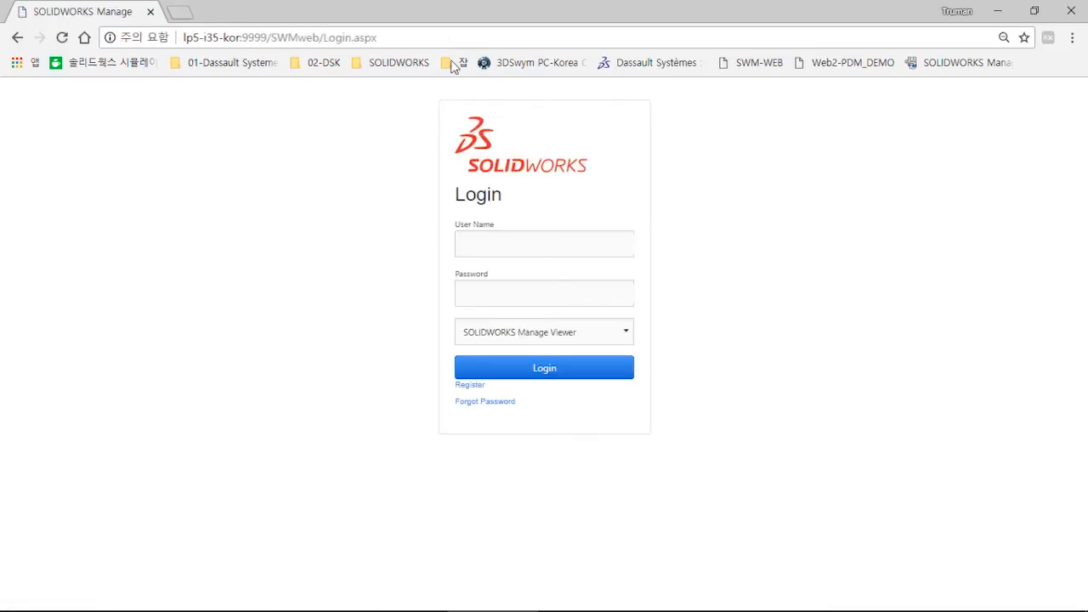
# - Log in to the web client with the user name and the SOLIDWORKS Manage Viewer role
pyautogui.click(508, 250)
pyautogui.write('admin')
pyautogui.press('Tab')
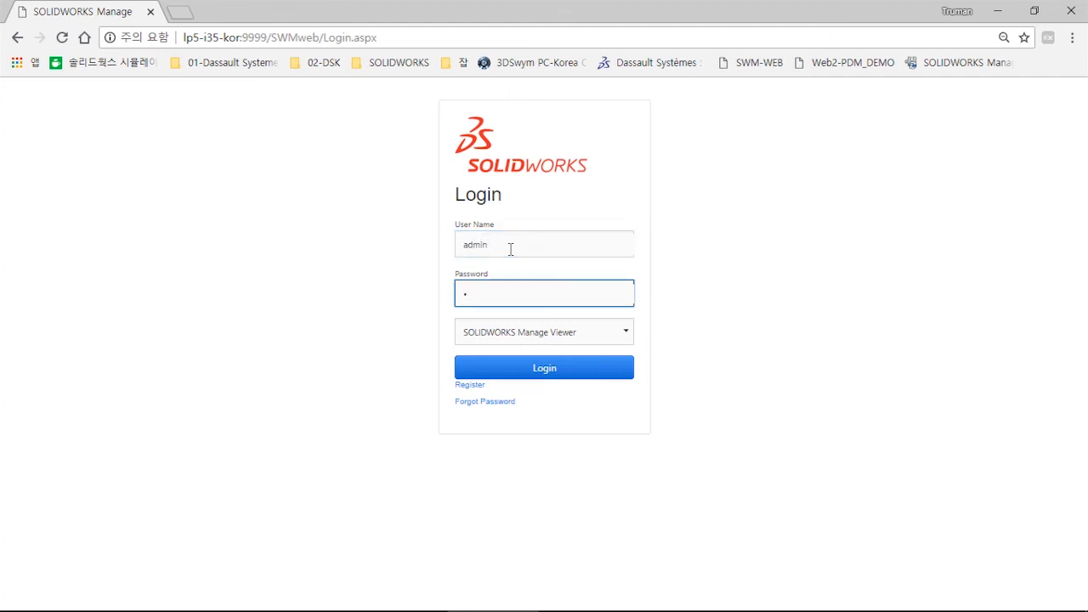
pyautogui.click(626, 333)
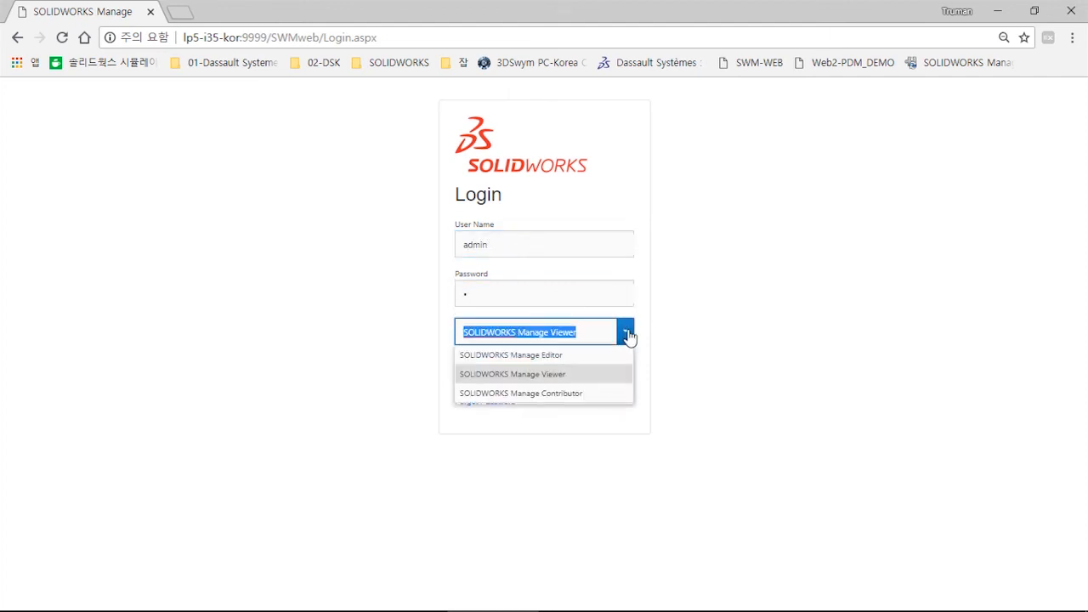
pyautogui.click(586, 383)
pyautogui.click(580, 373)
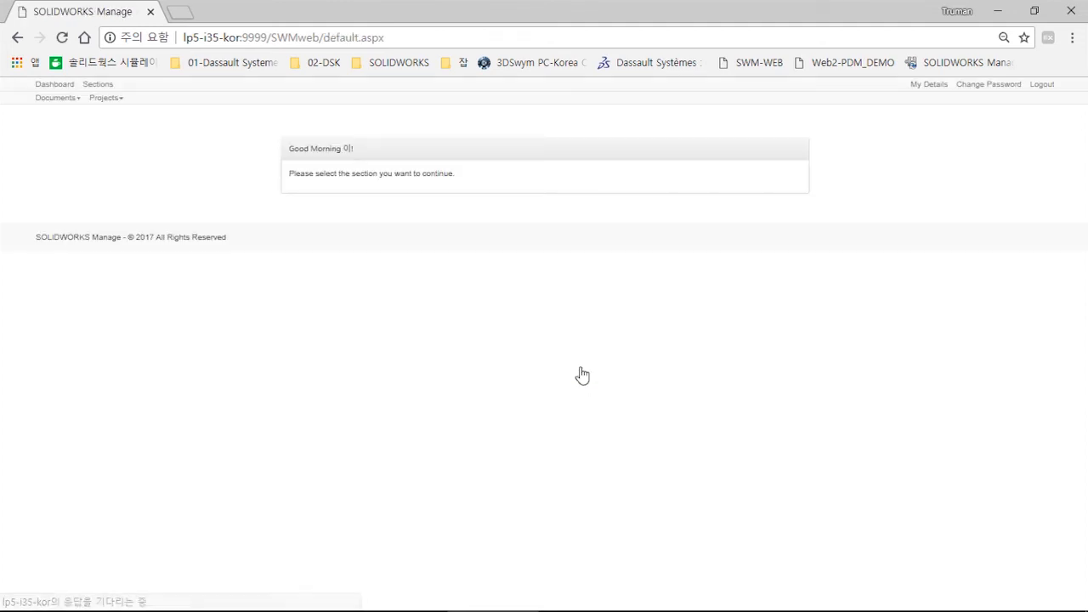
# - Browse Documents > PDM Files and Projects > Projects, then open the ENG Data dashboard
pyautogui.click(66, 100)
pyautogui.click(67, 119)
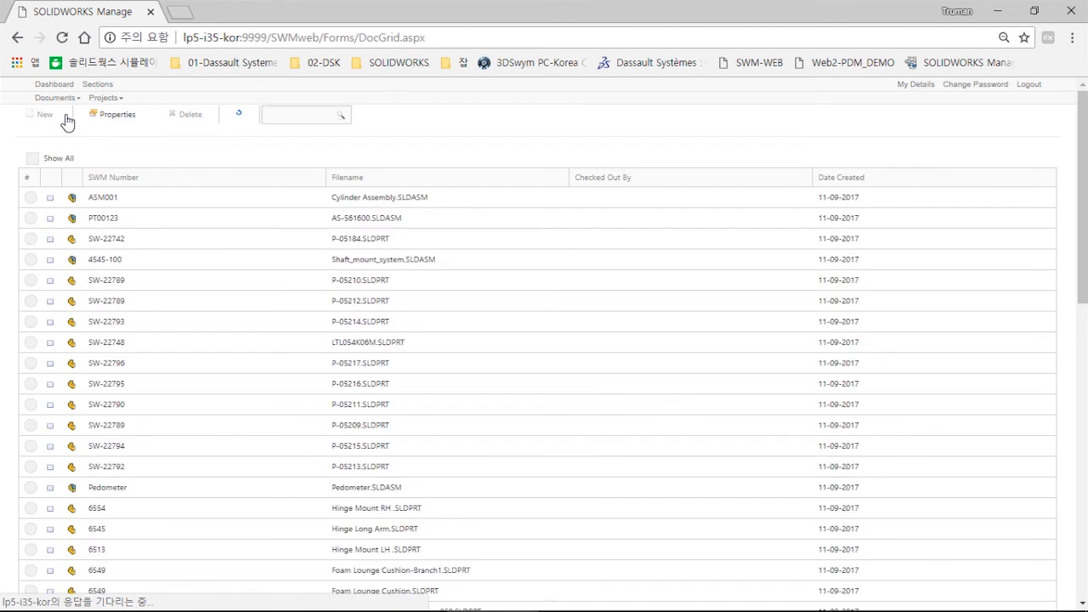
pyautogui.moveTo(112, 100)
pyautogui.click(107, 116)
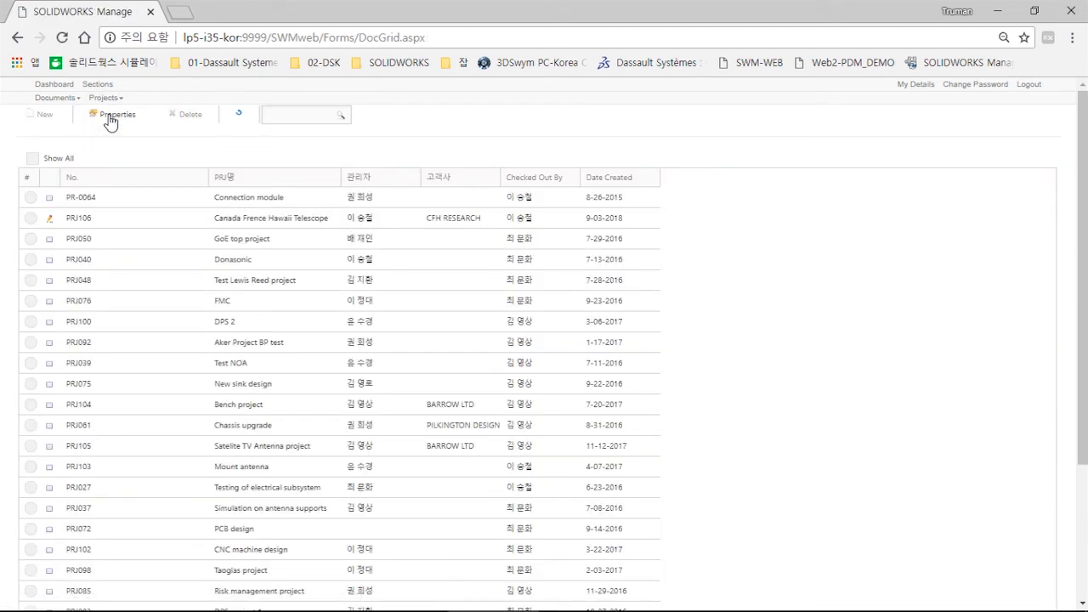
pyautogui.click(59, 85)
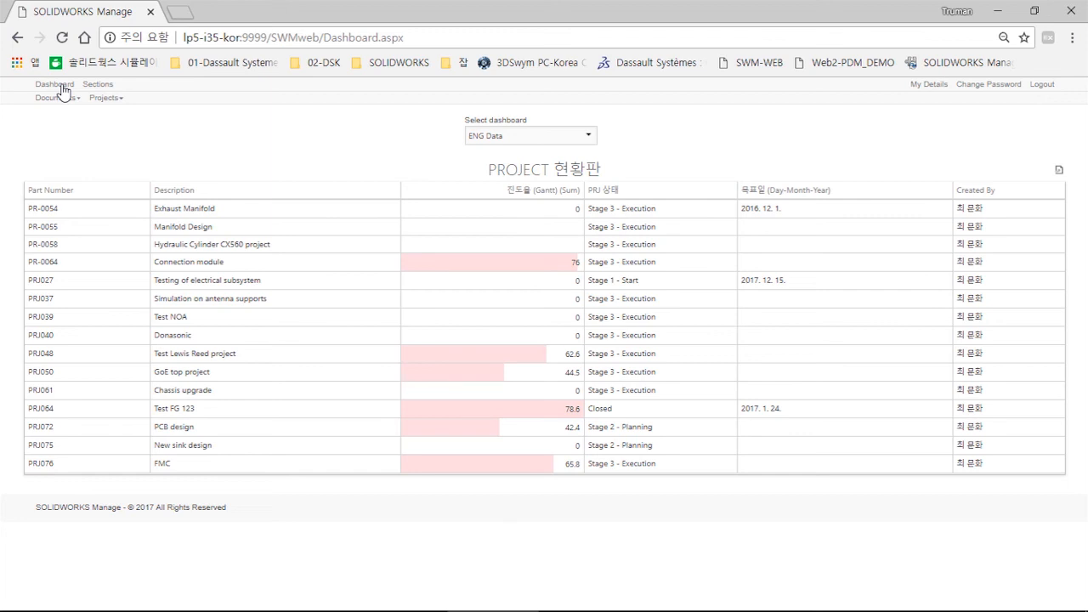
# - Show the 'What did i do this week' dashboard in full screen with F11
pyautogui.click(588, 136)
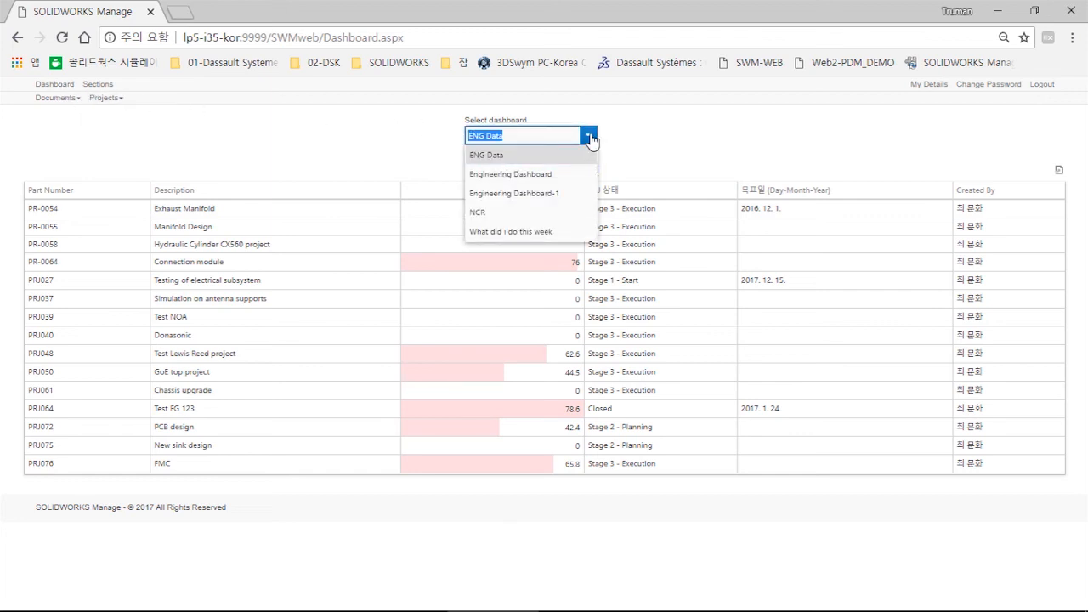
pyautogui.click(547, 230)
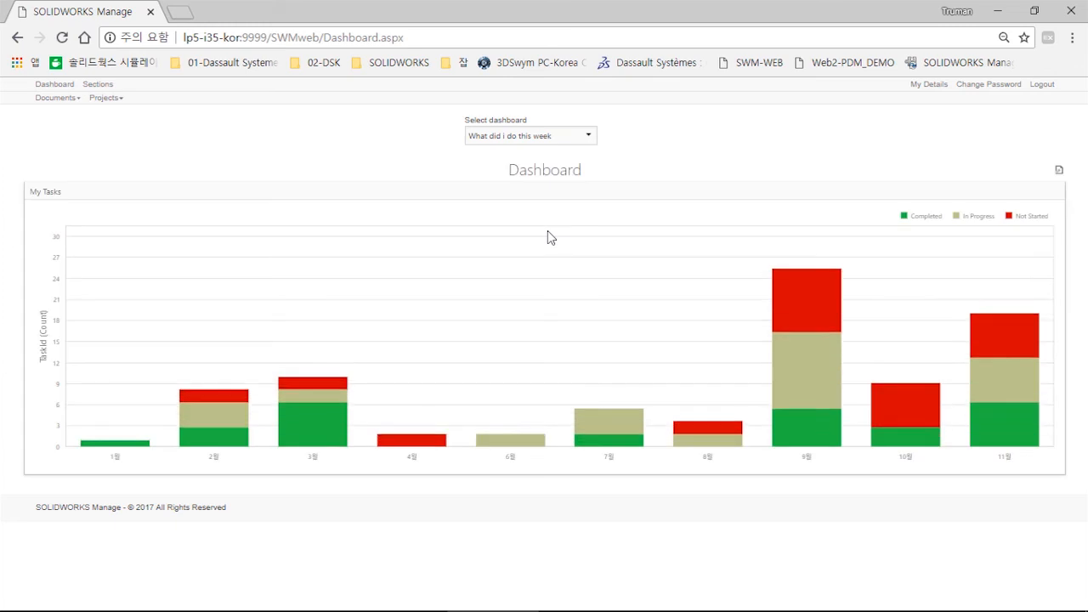
pyautogui.press('F11')
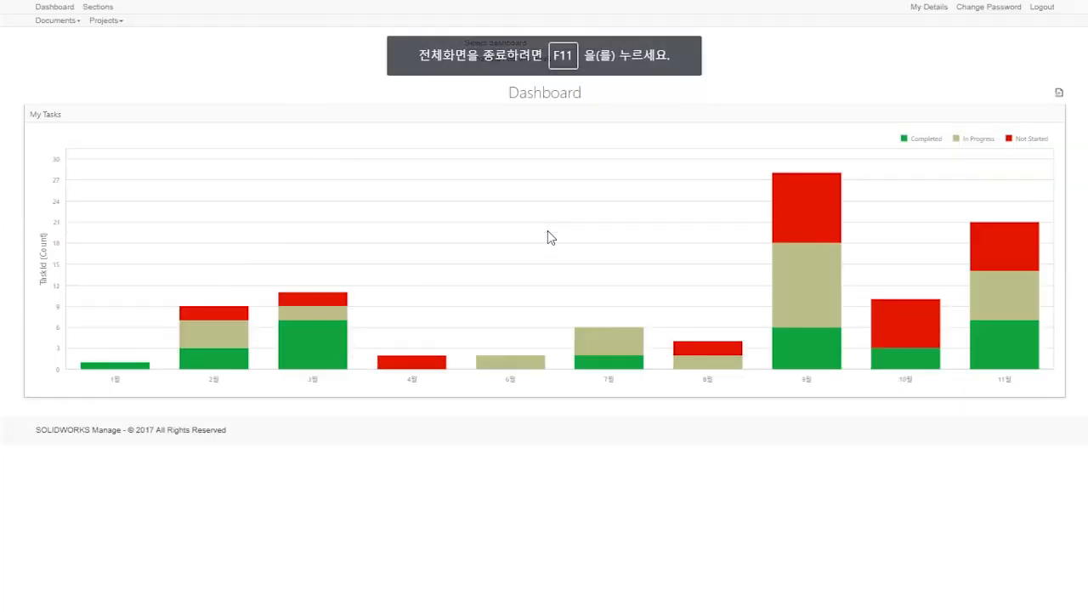